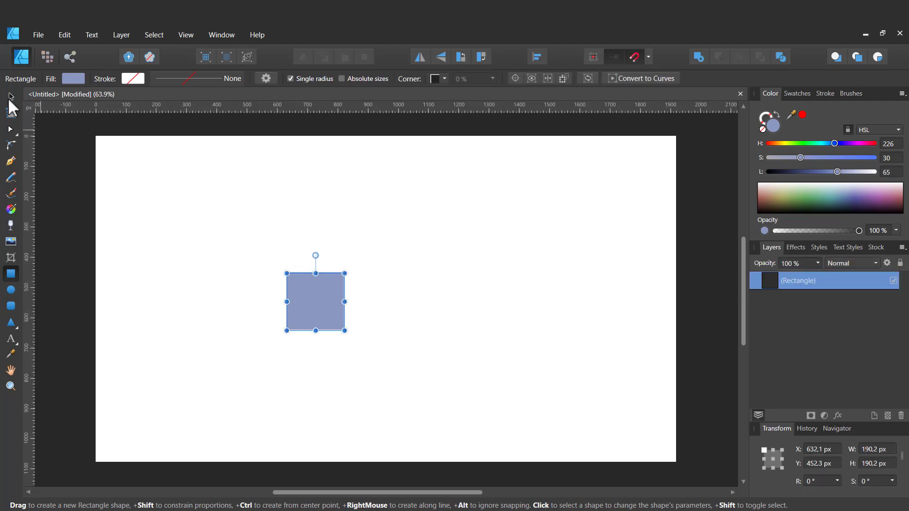
- Add a wall about 293.5 px wide beside the square with lightness 79, and a copy above it with lightness 90
key("v")
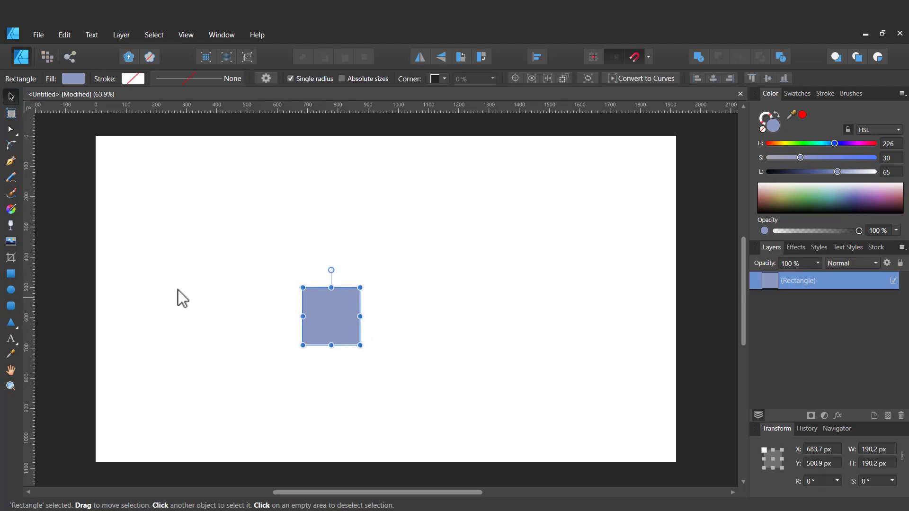
key("alt")
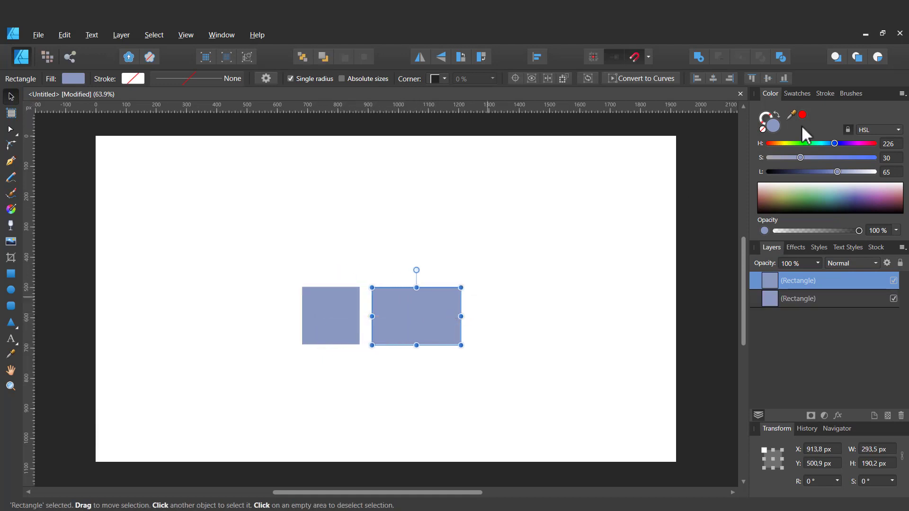
left_click(851, 173)
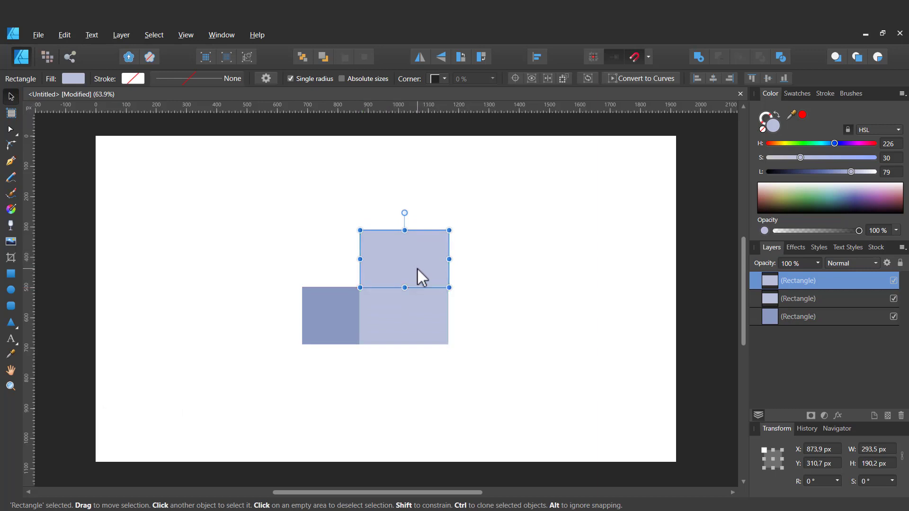
left_click(864, 173)
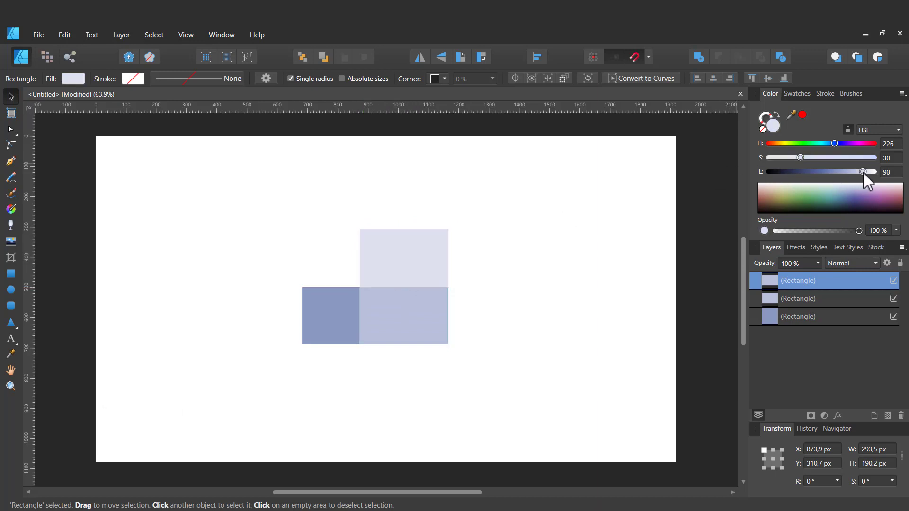
- Draw a triangle about 190 px wide and high on top of the square, filled with the square's colour darkened to lightness 49
left_click(12, 324)
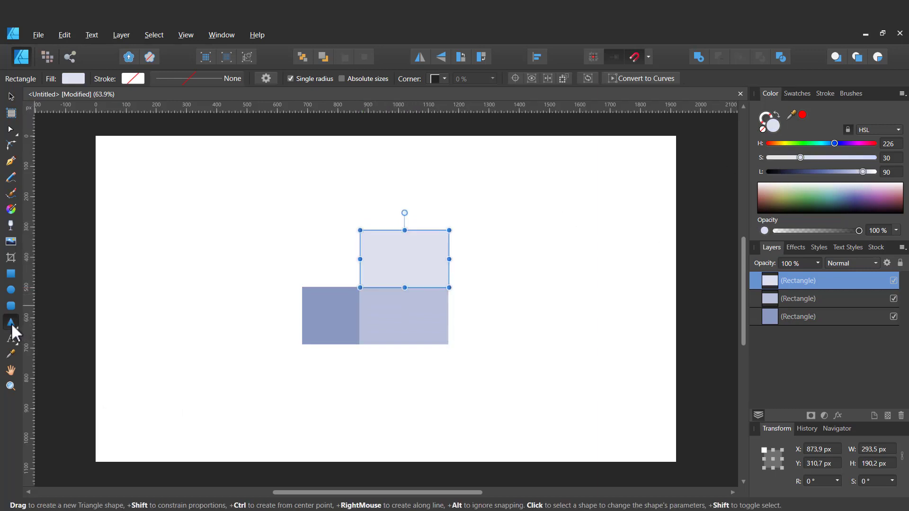
left_click_drag(302, 231, 360, 287)
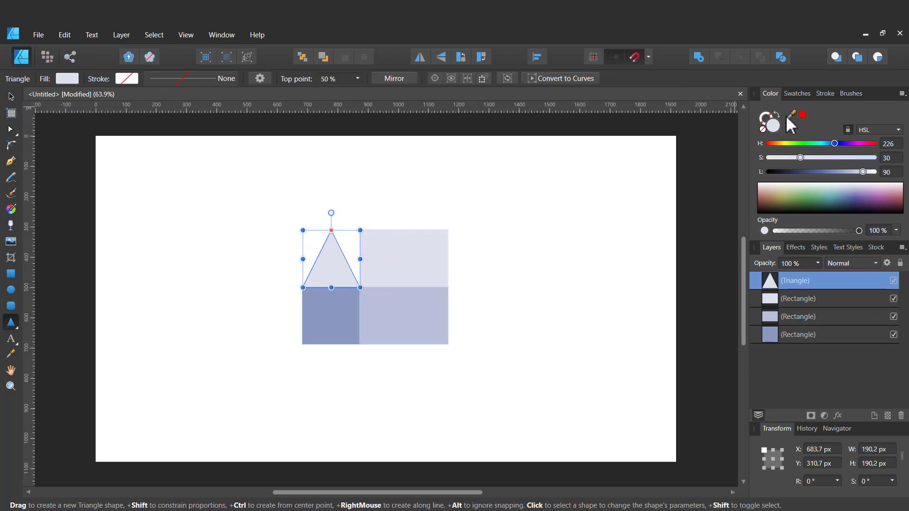
left_click_drag(787, 116, 331, 320)
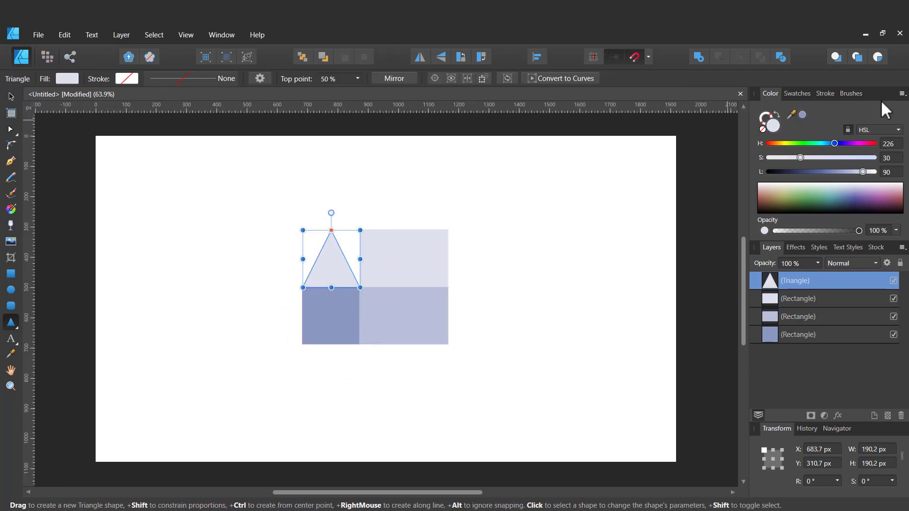
left_click(804, 112)
left_click_drag(837, 175, 820, 172)
- Convert the upper rectangle to curves and slant it into a roof by moving its top edge to the triangle's apex
left_click(10, 96)
left_click(417, 267)
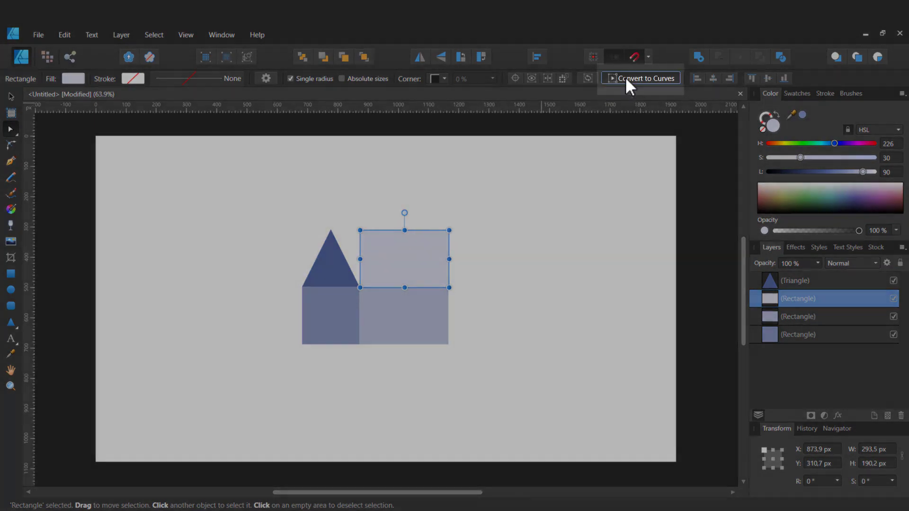
left_click(625, 76)
left_click_drag(485, 212, 331, 232)
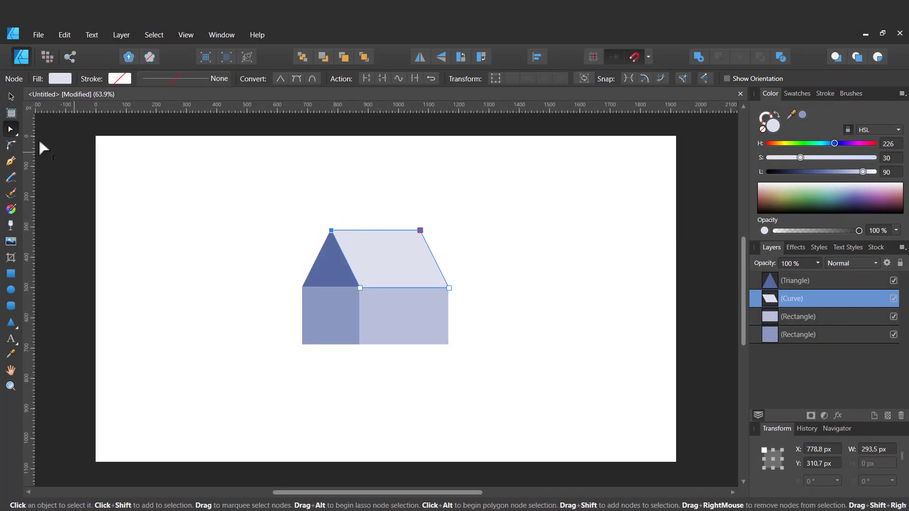
left_click(11, 96)
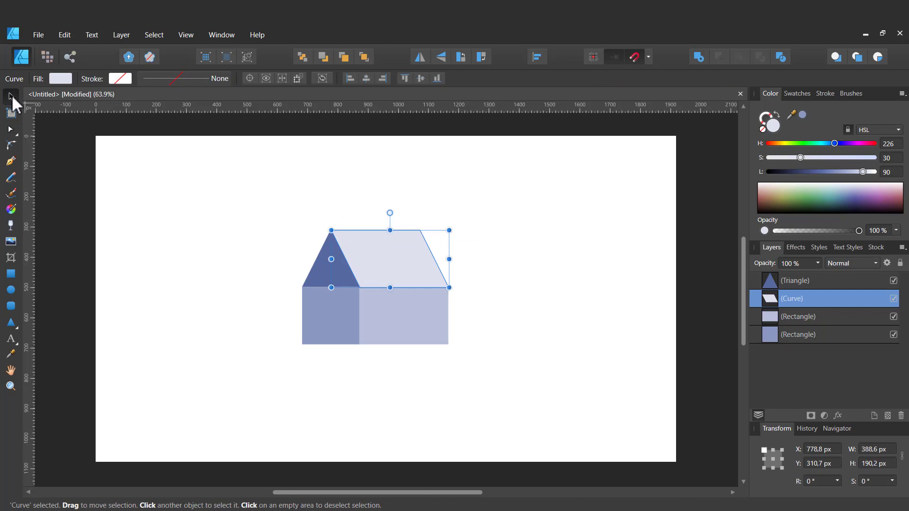
left_click(10, 130)
left_click_drag(396, 198, 510, 411)
left_click(424, 312, "shift")
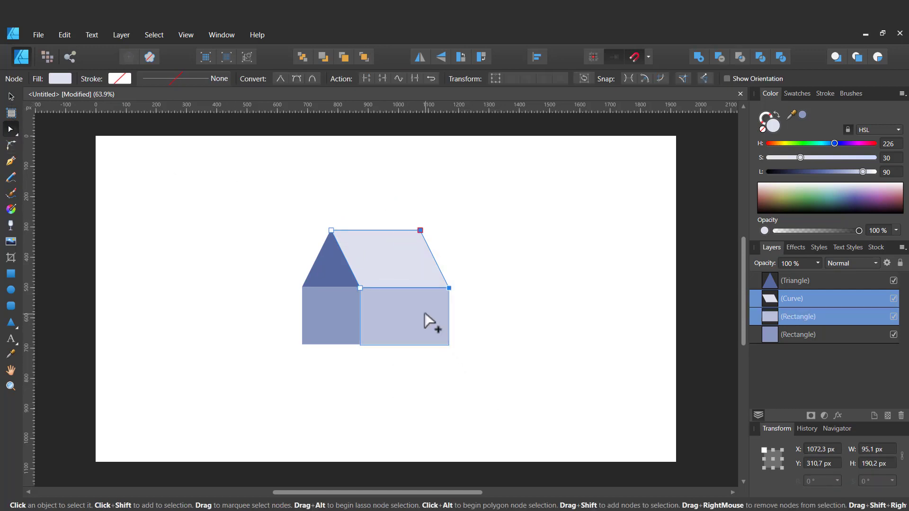
left_click_drag(519, 195, 389, 431)
left_click_drag(445, 283, 428, 284)
key("ctrl+z")
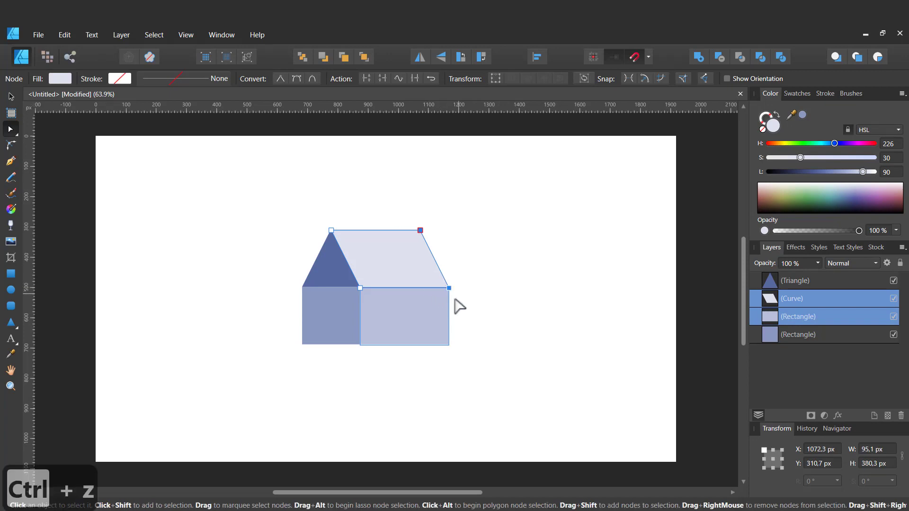
- Convert the right wall to curves and shorten it together with the roof by moving their right-hand nodes inward about 69 px
left_click(437, 320)
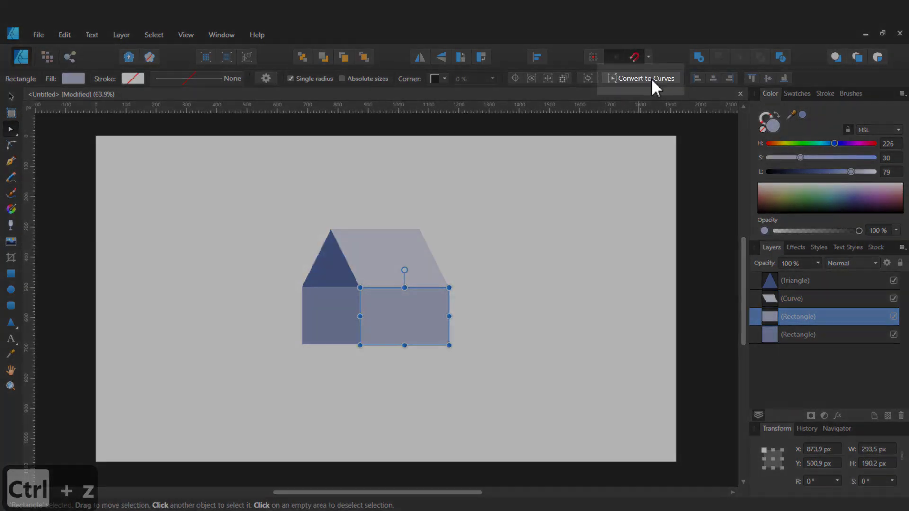
left_click(651, 78)
left_click(412, 257, "shift")
left_click_drag(532, 186, 388, 402)
left_click_drag(448, 346, 421, 344)
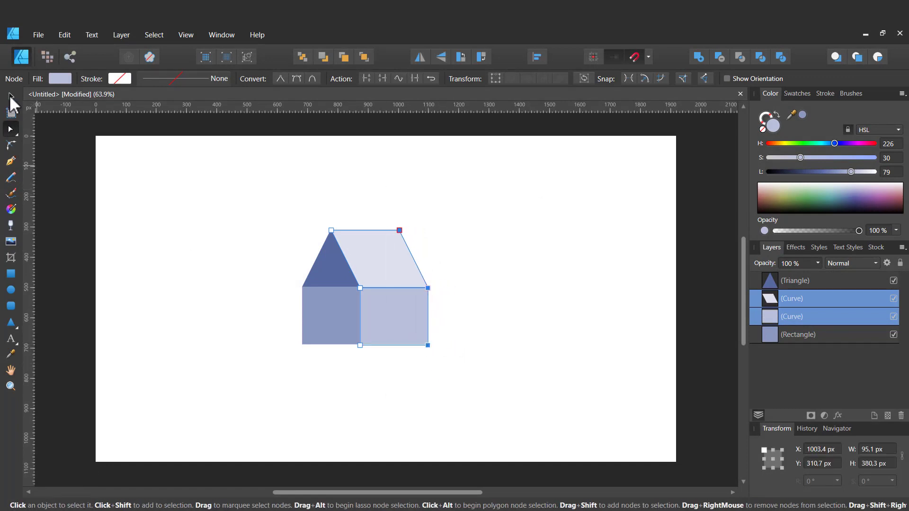
- Draw a dark blue ellipse about 117 × 229 px beside the house and convert it to curves
left_click(11, 290)
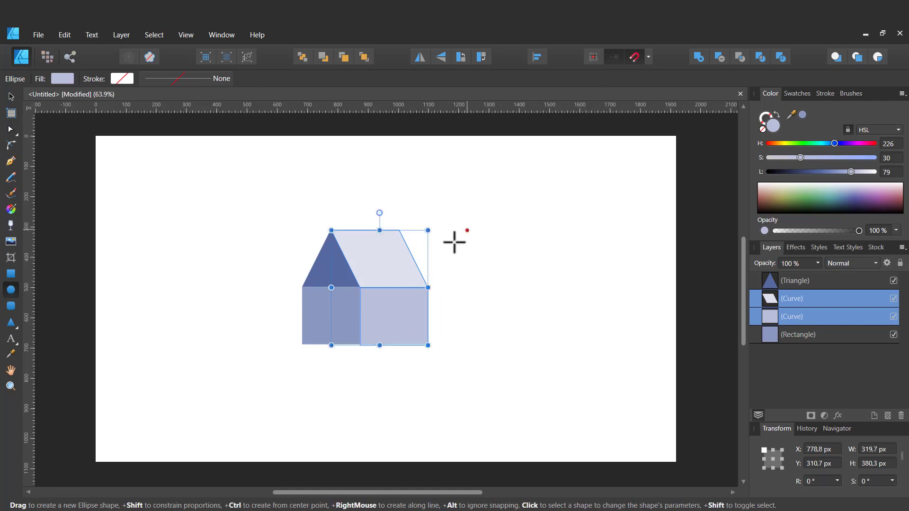
left_click_drag(457, 230, 493, 300)
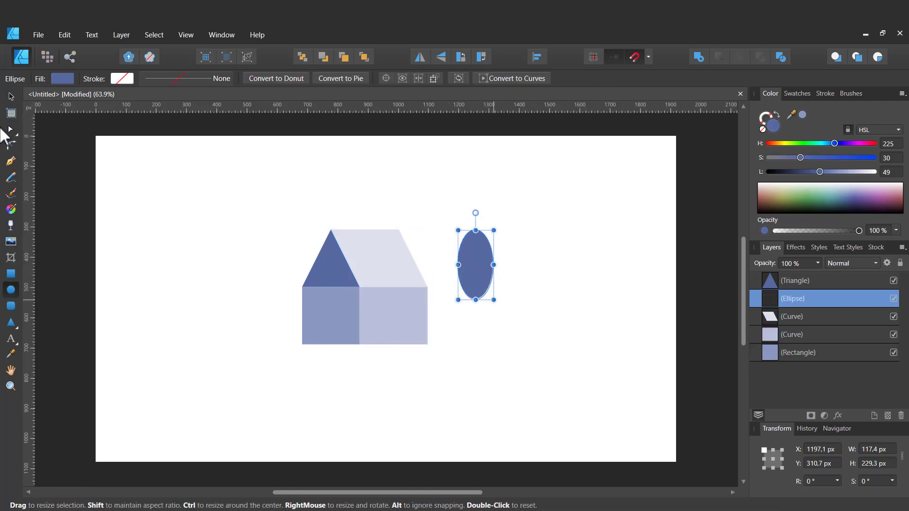
left_click(15, 129)
left_click(535, 80)
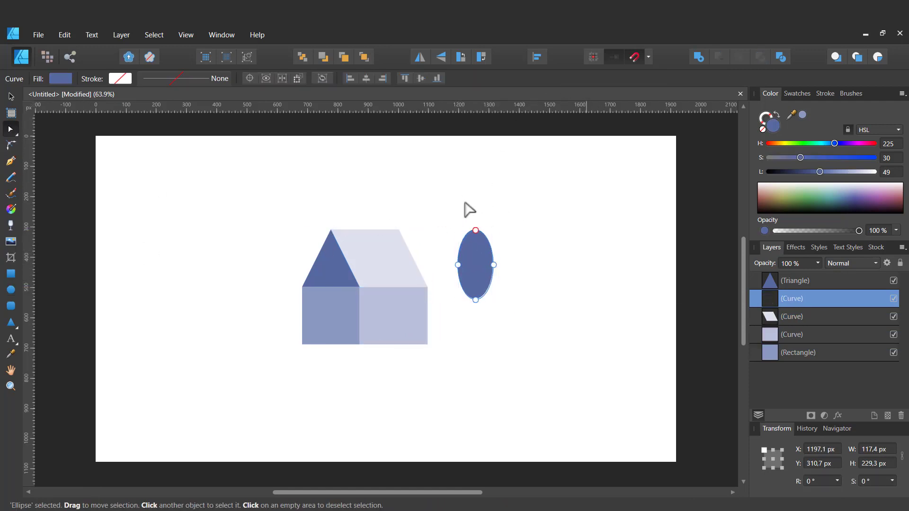
- Shape the ellipse into a tree crown by making its top node sharp and lowering its two side nodes about 30 px
left_click_drag(452, 205, 515, 249)
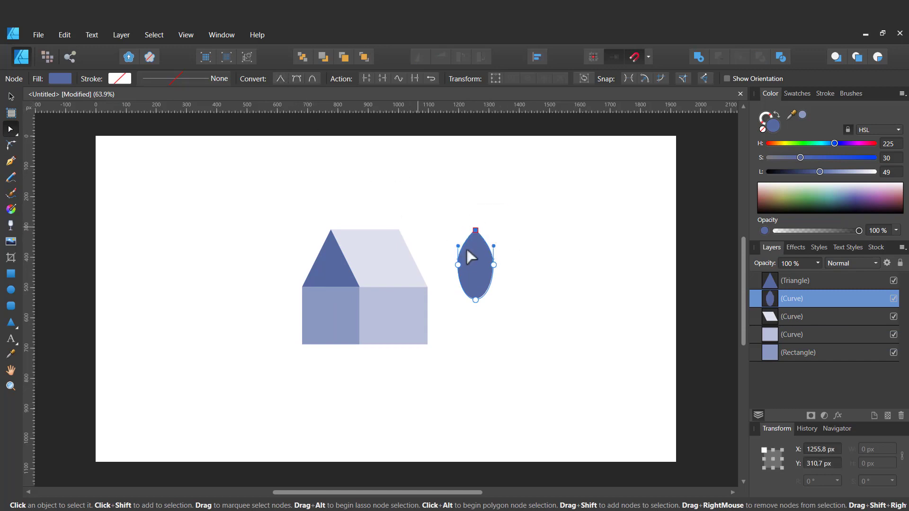
left_click_drag(502, 283, 517, 280)
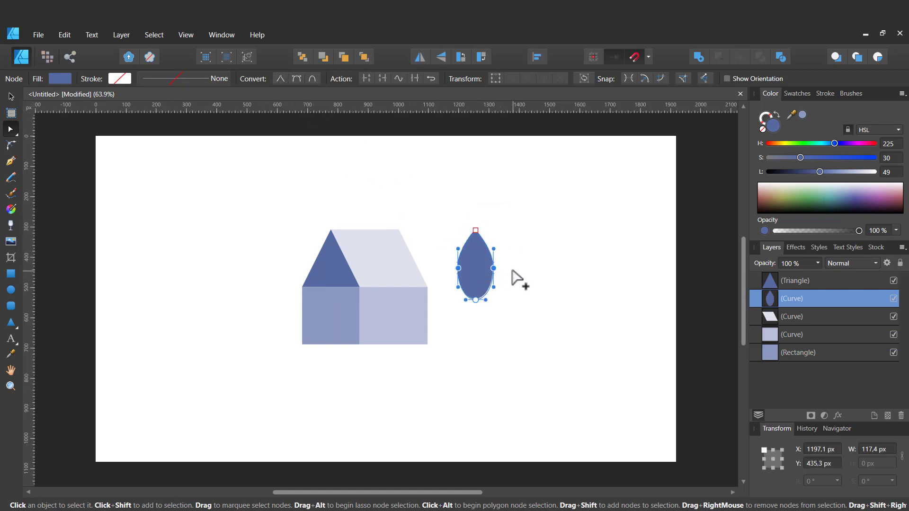
key("shift+Down")
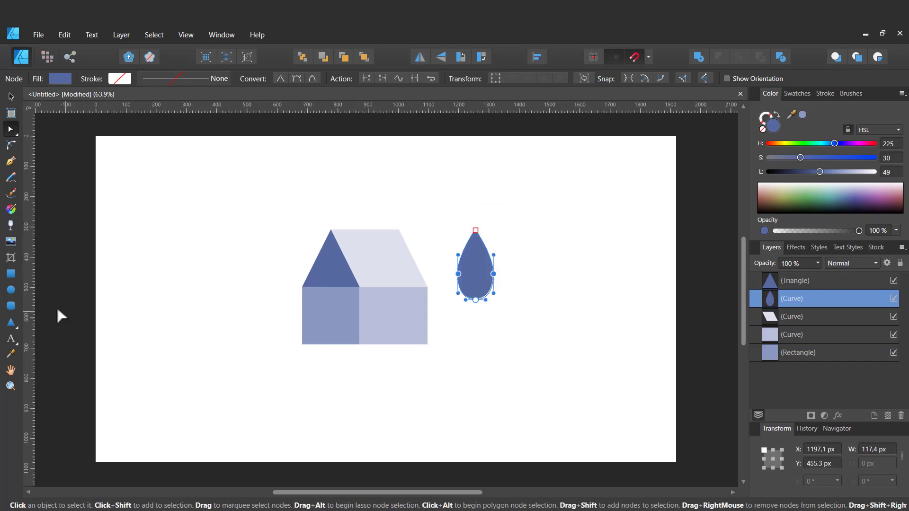
- Draw a trapezoid trunk about 47 × 236 px beside the tree crown and fill it with the picked lighter blue
left_click(10, 321)
left_click(97, 94)
mouse_move(504, 274)
left_mouse_down()
mouse_move(526, 357)
mouse_move(520, 345)
left_mouse_up()
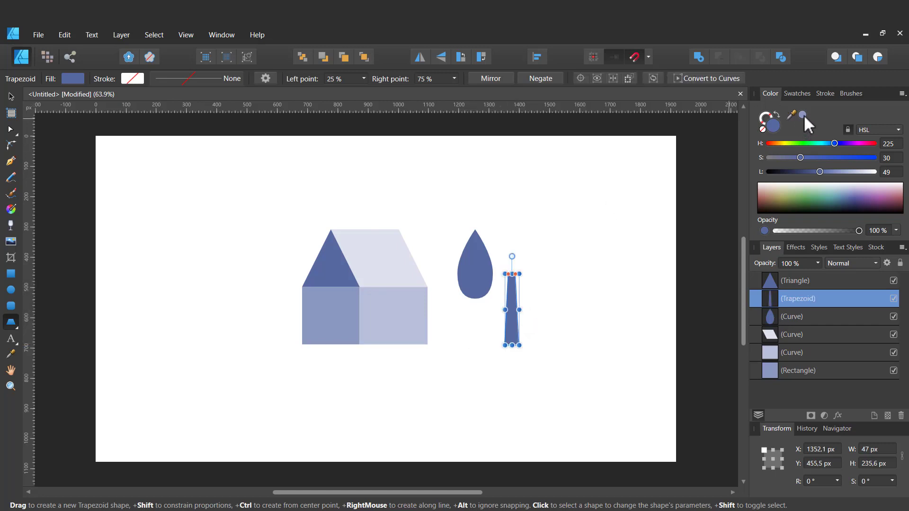
left_click(802, 115)
- Centre the trunk under the tree crown and bring the crown to the front
left_click(12, 96)
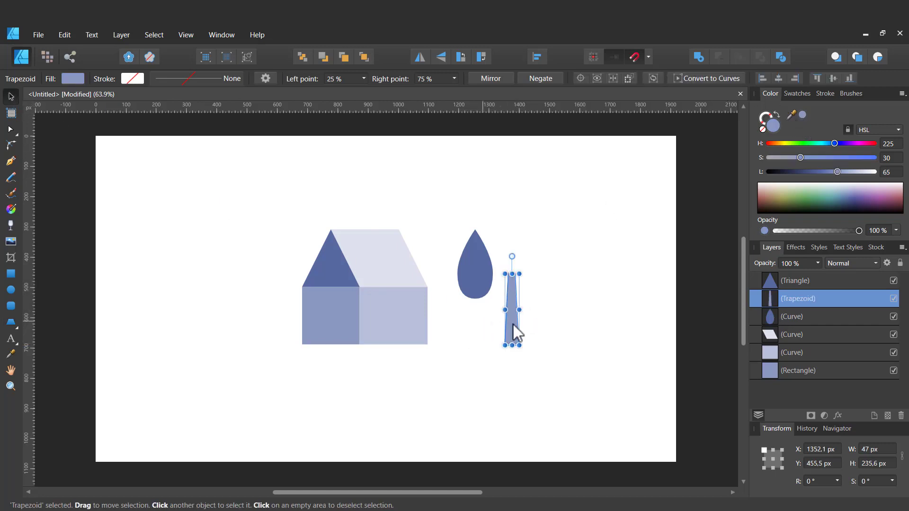
left_click_drag(516, 325, 479, 326)
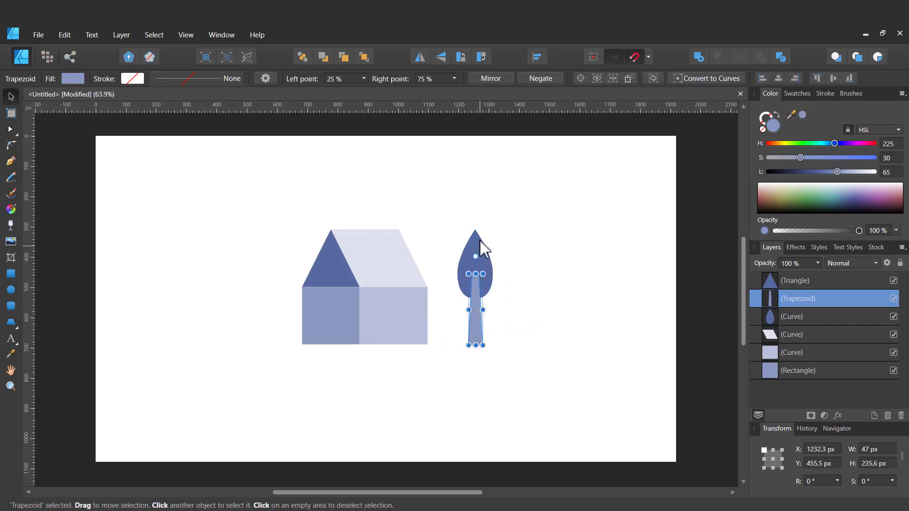
left_click(476, 238)
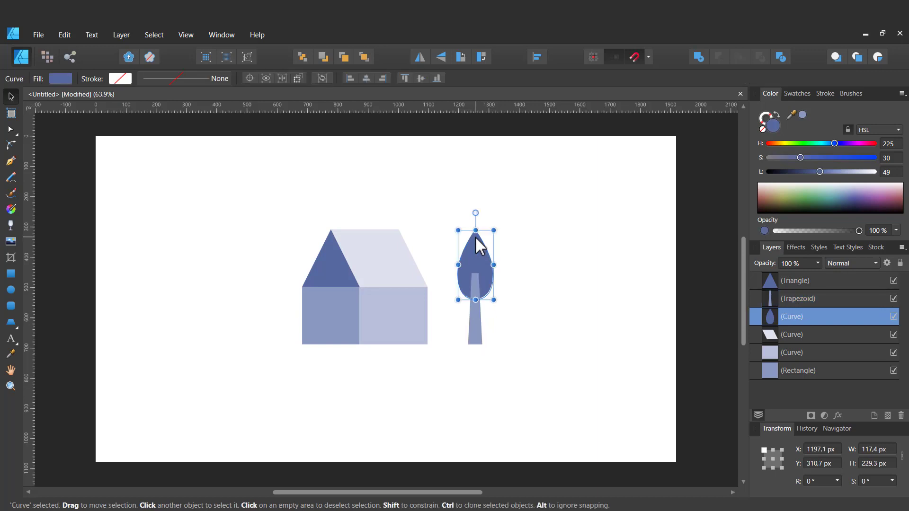
key("ctrl+shift+bracketright")
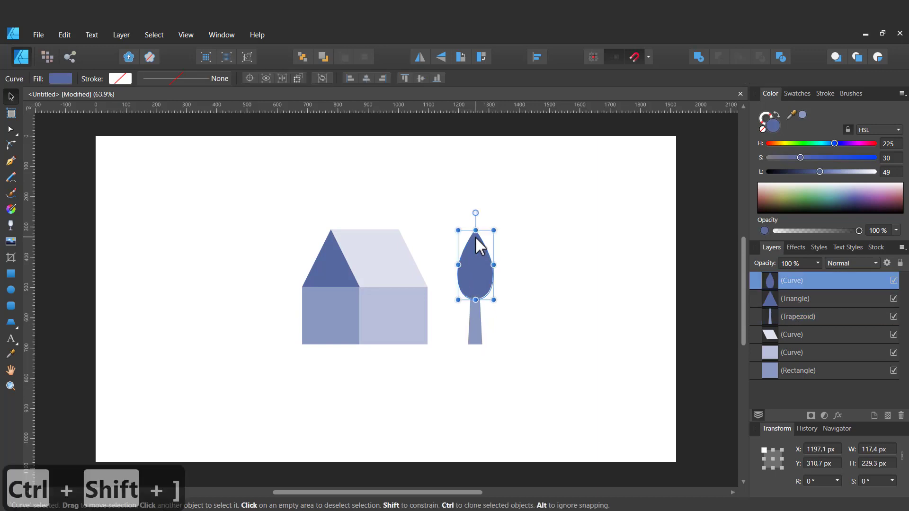
left_click(541, 230)
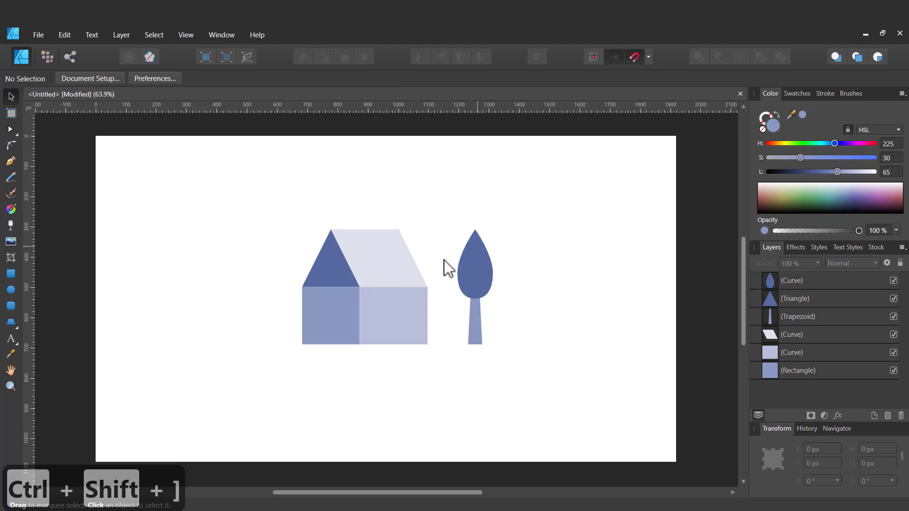
- Draw a door rectangle about 67 × 95 px at the base of the right wall
left_click(10, 275)
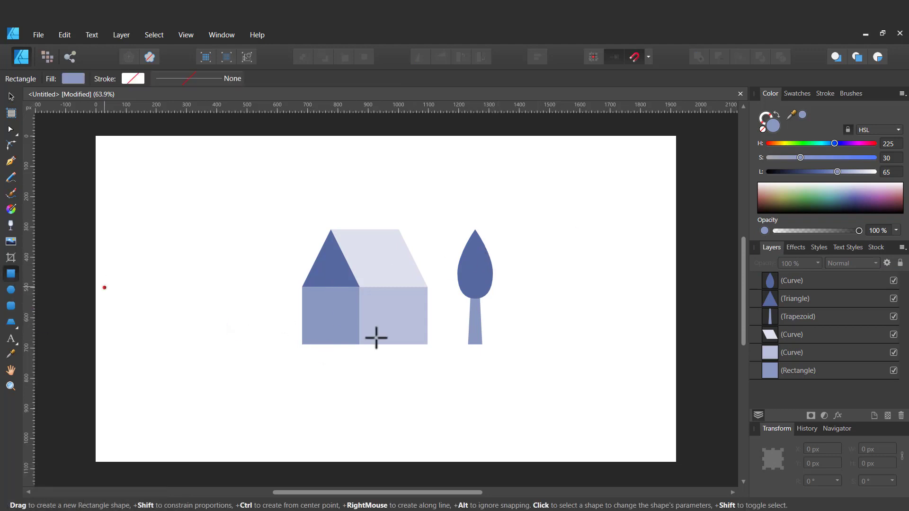
left_click_drag(397, 320, 415, 345)
left_click(10, 97)
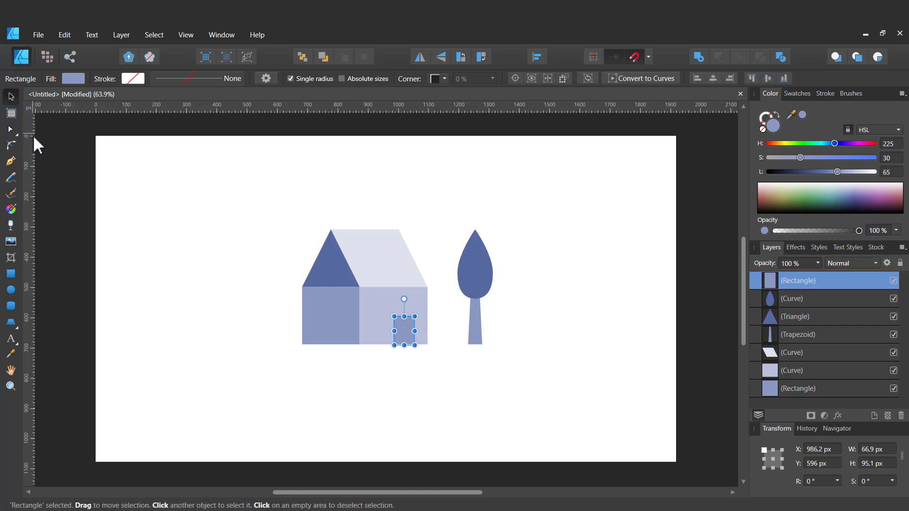
- Heighten the door to about 118 px and duplicate it beside itself as a window of about half that height
key("ctrl+equal")
key("ctrl+equal")
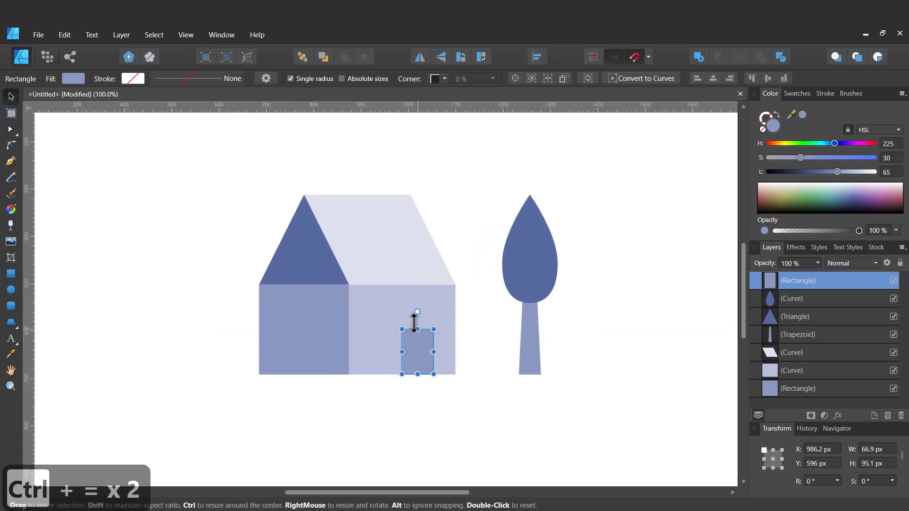
mouse_move(416, 329)
left_mouse_down()
mouse_move(414, 318)
mouse_move(424, 336)
mouse_move(382, 329)
left_mouse_up()
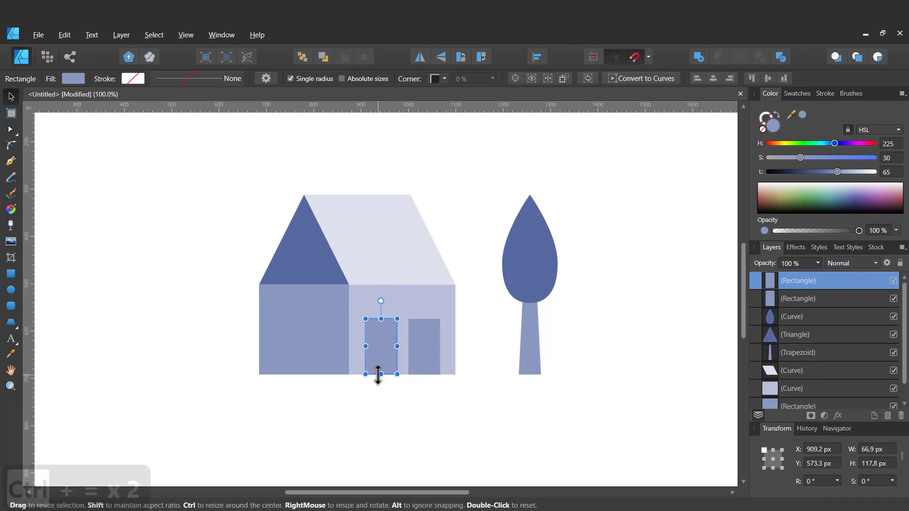
left_click_drag(381, 374, 381, 340)
left_click(504, 337)
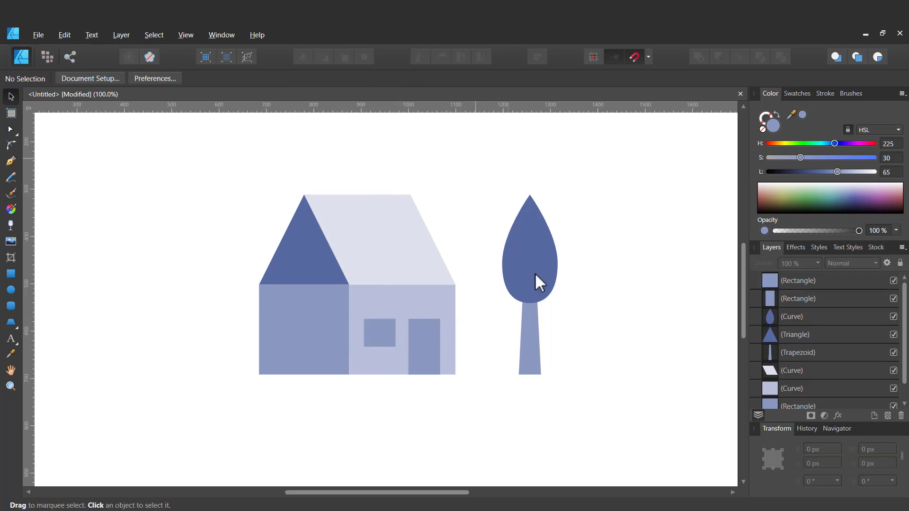
- Move the crown and trunk together to the house's left end and enlarge the tree to about 135.5 px wide
left_click_drag(475, 158, 603, 426)
left_click_drag(519, 358, 248, 357)
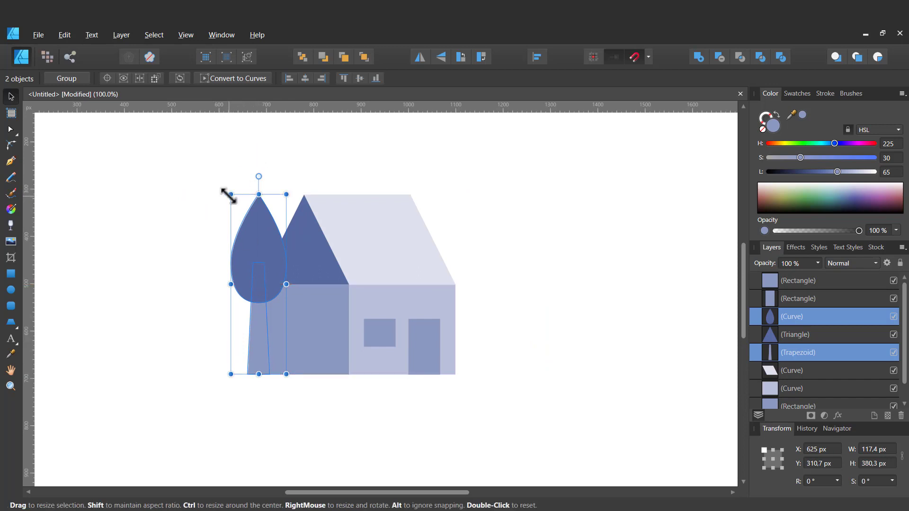
left_click_drag(231, 194, 216, 166)
left_click_drag(243, 277, 271, 278)
left_click(555, 197)
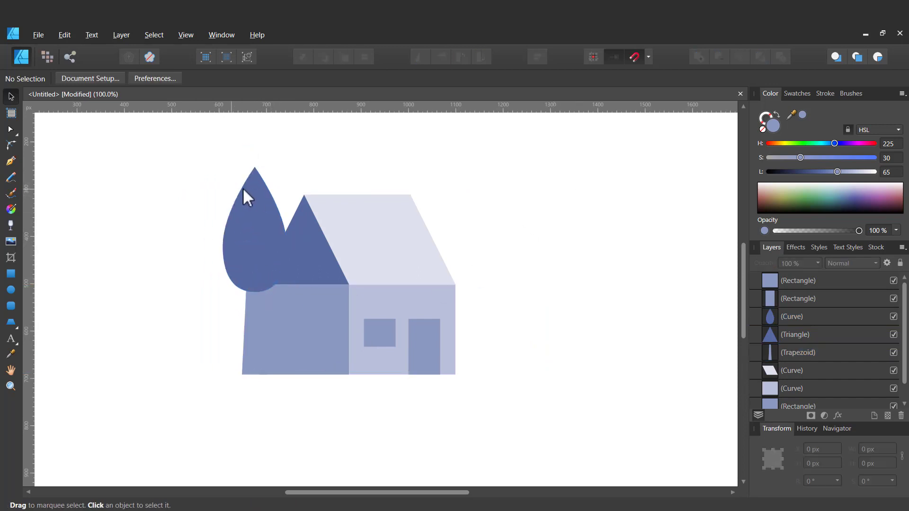
- Recolour the tree crown green with hue 97 and the trunk brown with hue 38
left_click(242, 186)
left_click(797, 143)
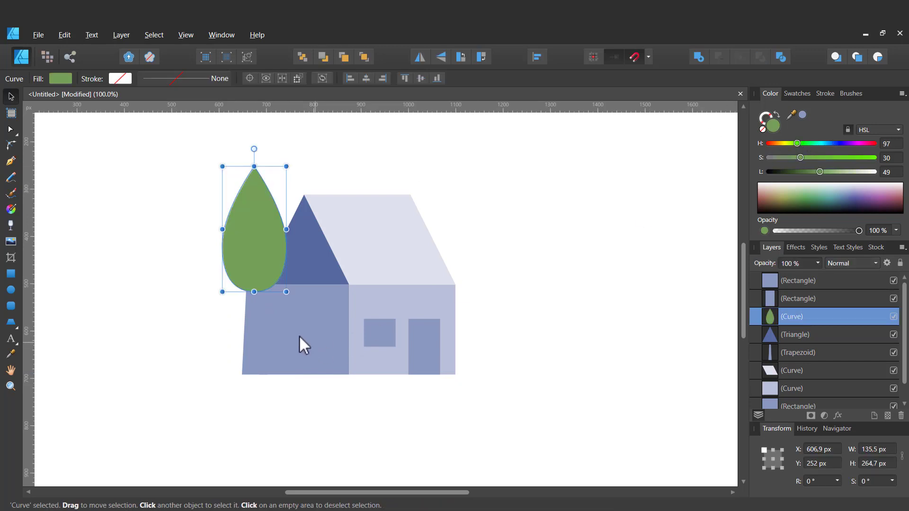
left_click(248, 327)
left_click(780, 143)
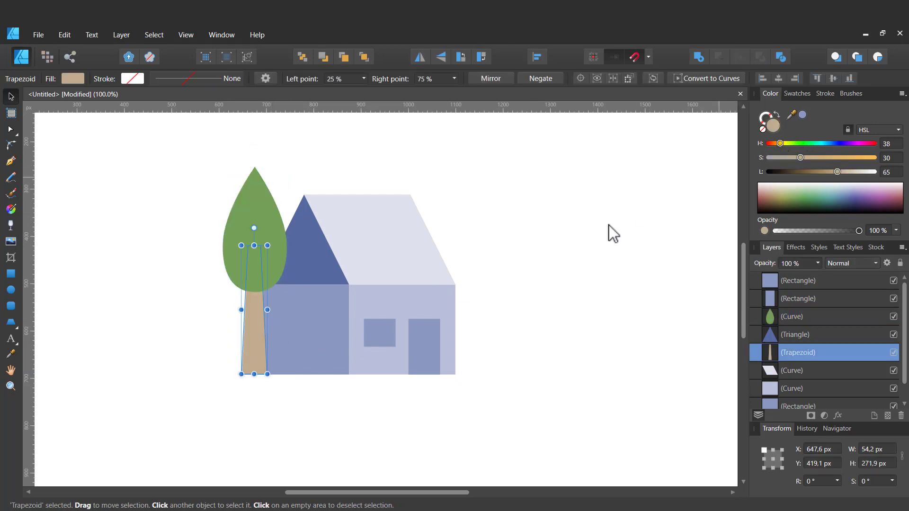
- Draw three overlapping rectangles beneath the house and tree and merge them into one ground shape about 762 × 198 px
left_click(604, 266)
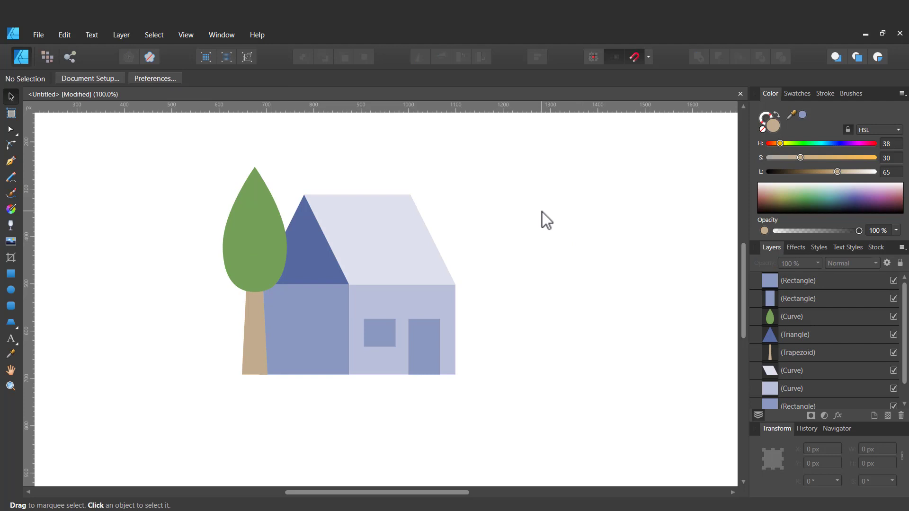
left_click(10, 277)
left_click_drag(186, 374, 546, 420)
left_click_drag(524, 449, 379, 390)
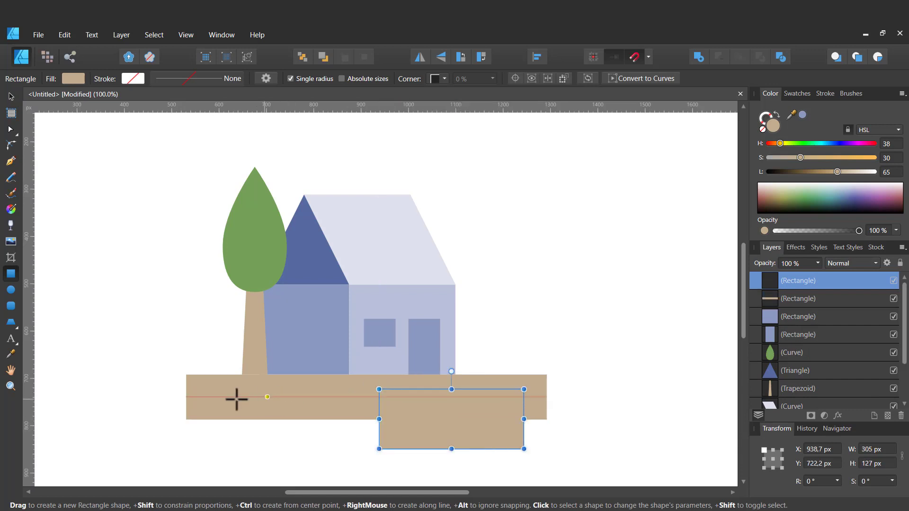
left_click_drag(222, 400, 439, 451)
key("v")
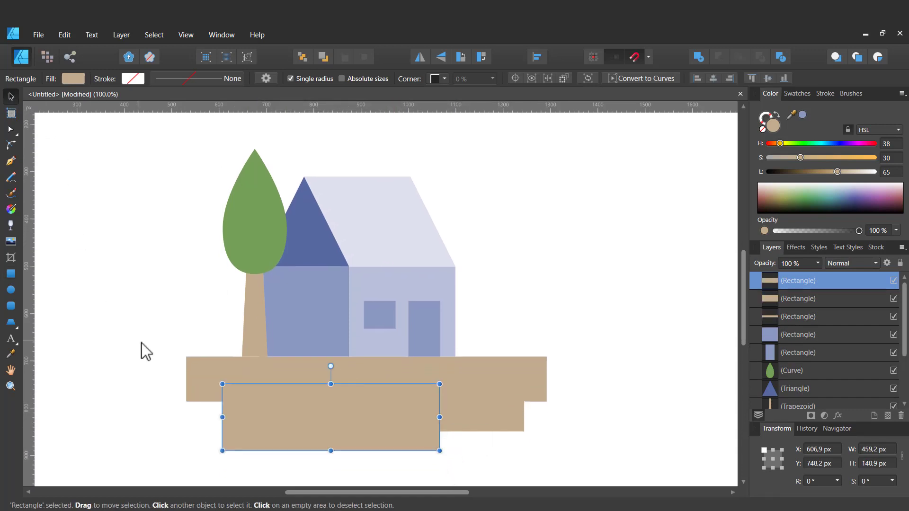
left_click_drag(138, 339, 595, 481)
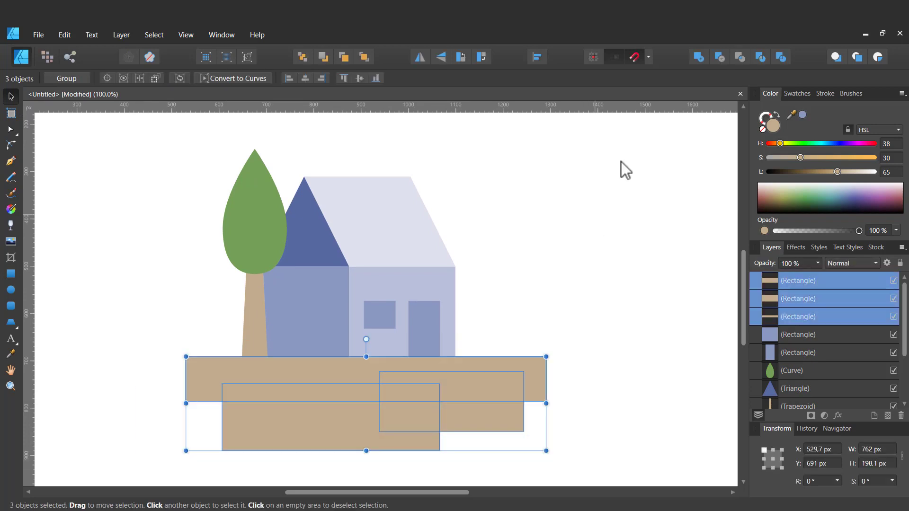
left_click(695, 57)
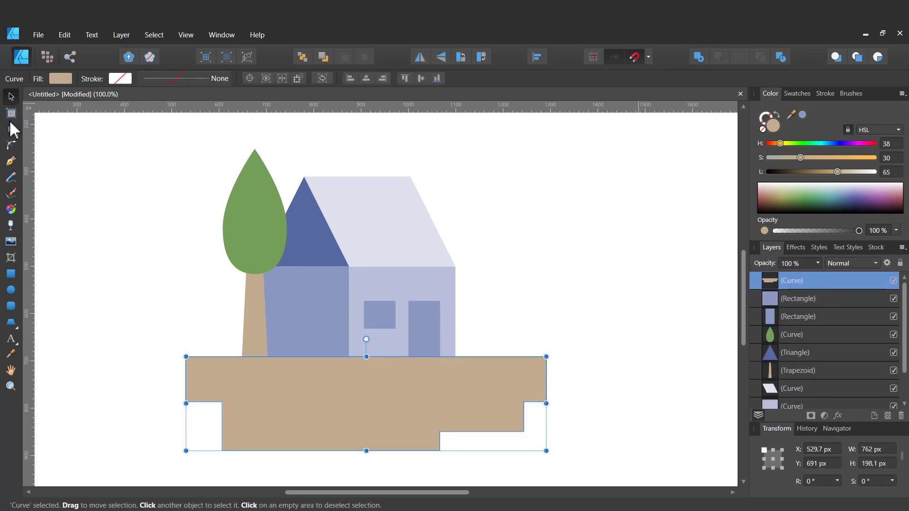
- Round all the lower corners of the ground shape with a 48 px radius, leaving its two upper corners square
left_click(11, 145)
left_click_drag(159, 394, 513, 458)
left_click_drag(345, 408, 583, 453)
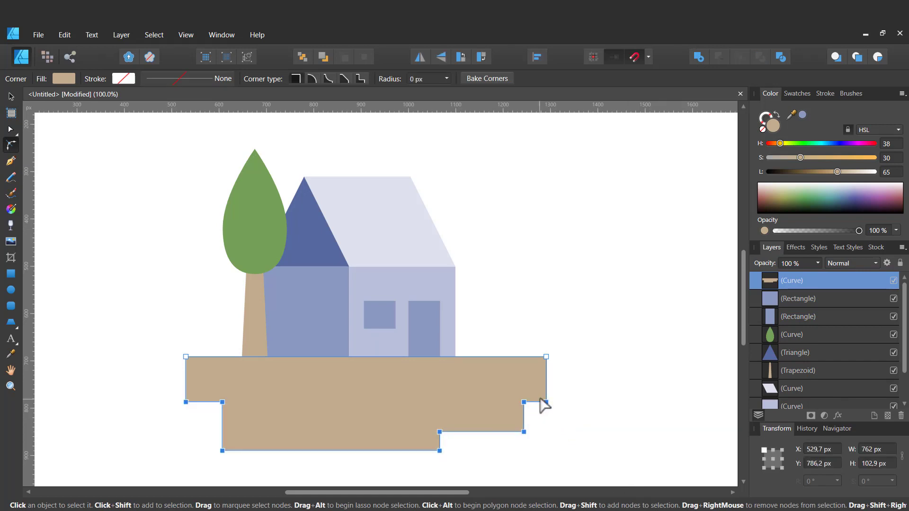
left_click_drag(544, 401, 458, 358)
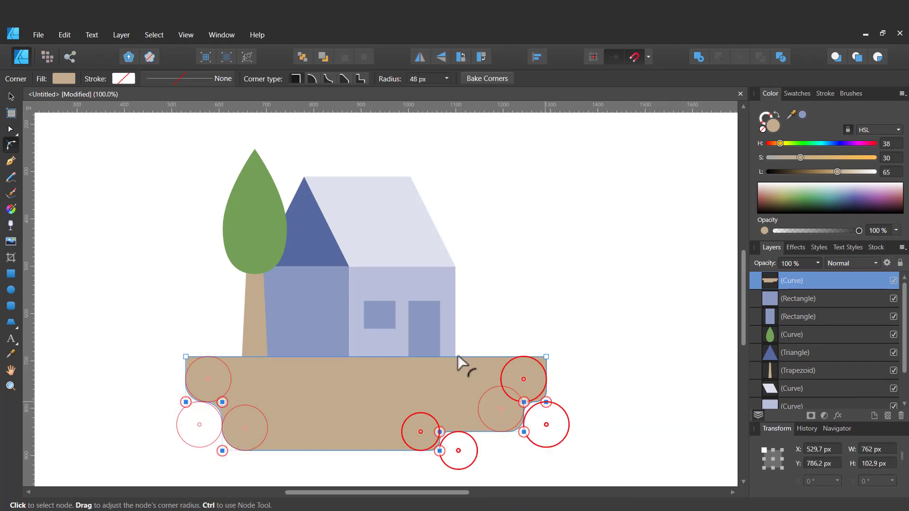
left_click(11, 96)
left_click(541, 255)
- Draw a grass rectangle about 762 × 67 px along the upper edge of the ground and colour it green with hue 110
scroll(576, 355, "down", 3)
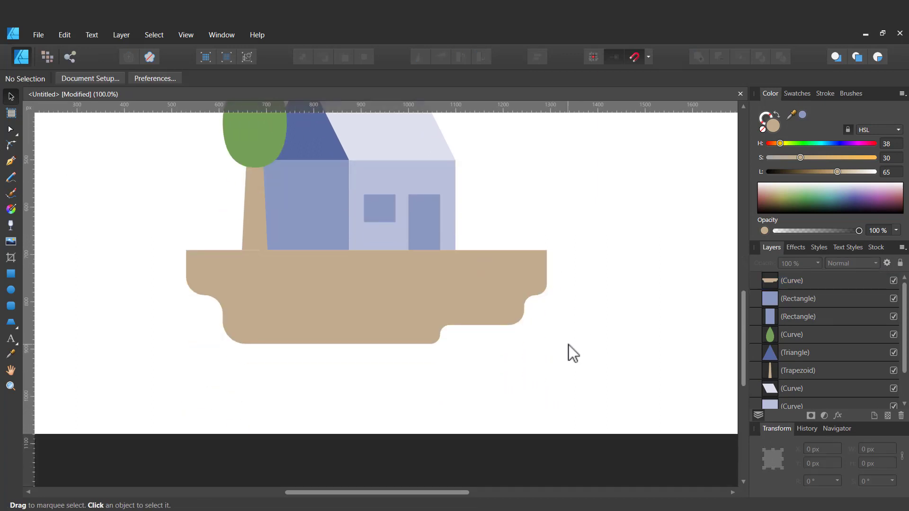
left_click(11, 274)
left_click_drag(186, 250, 546, 282)
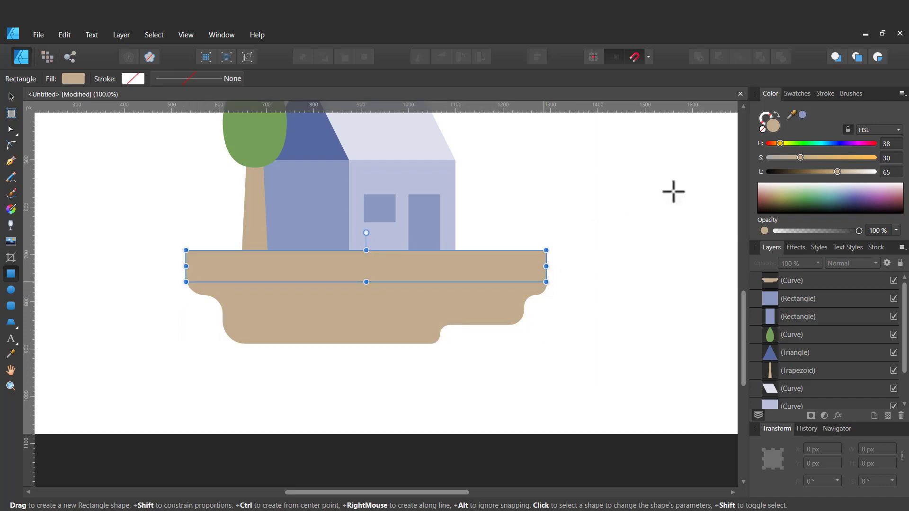
left_click(801, 144)
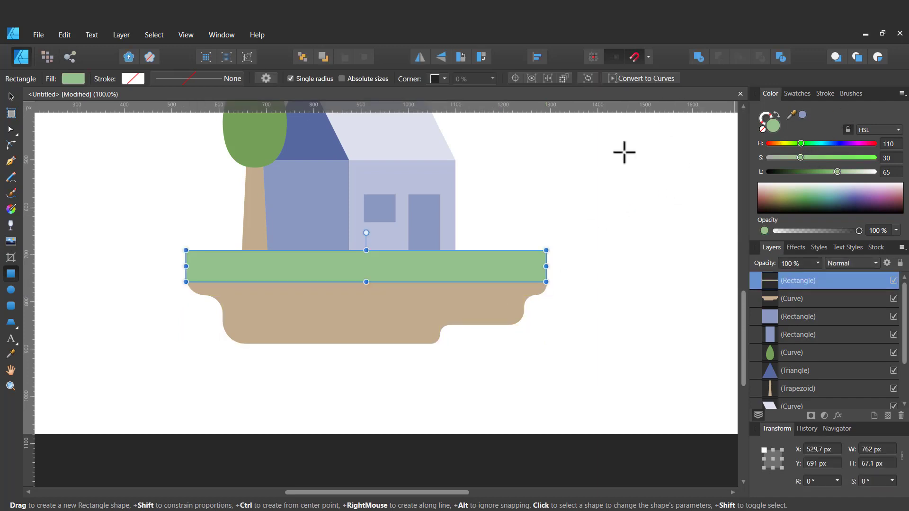
left_click(10, 97)
left_click(635, 218)
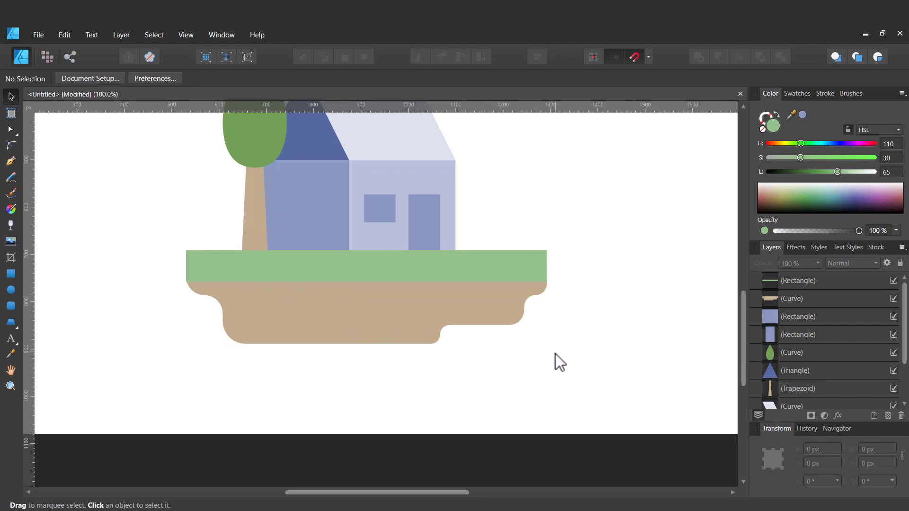
- Draw four overlapping rectangles of different sizes covering the house and tree, the lowest about 706 × 221 px and the highest about 315 × 237 px
scroll(555, 354, "up", 3)
scroll(554, 359, "up", 3)
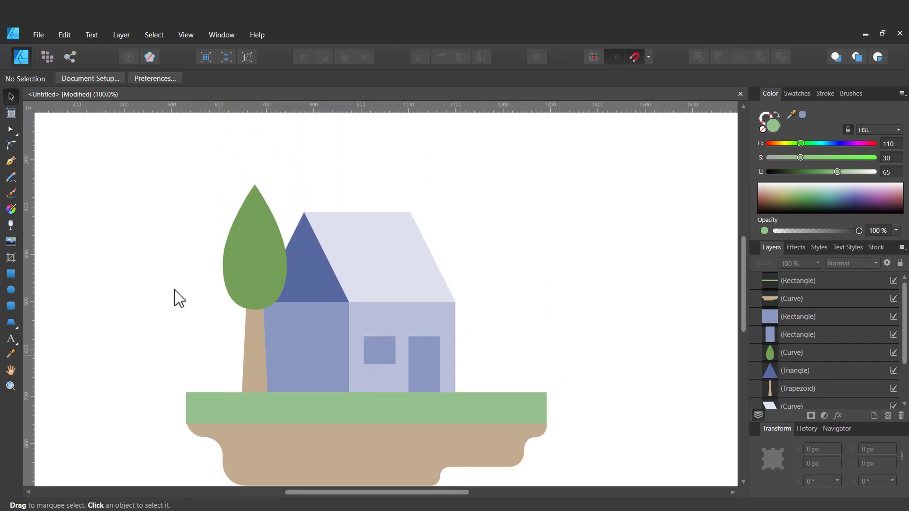
left_click(10, 276)
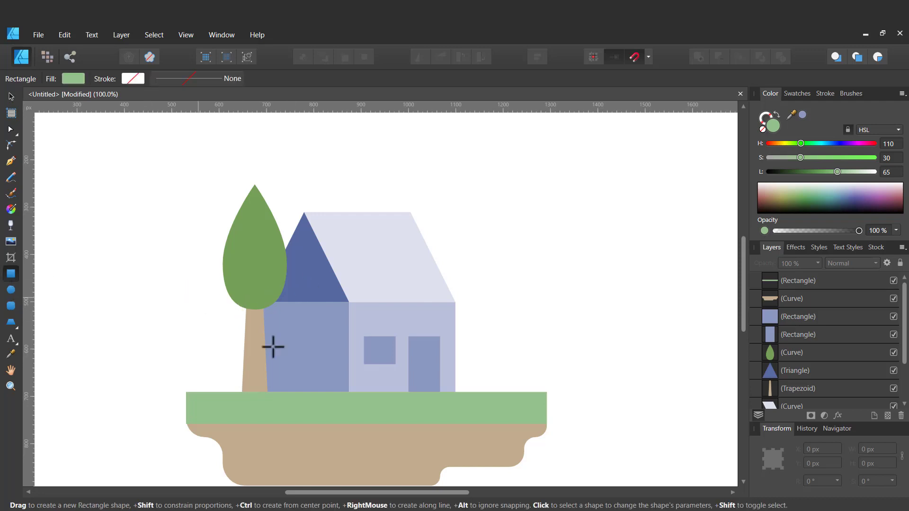
left_click_drag(198, 297, 533, 402)
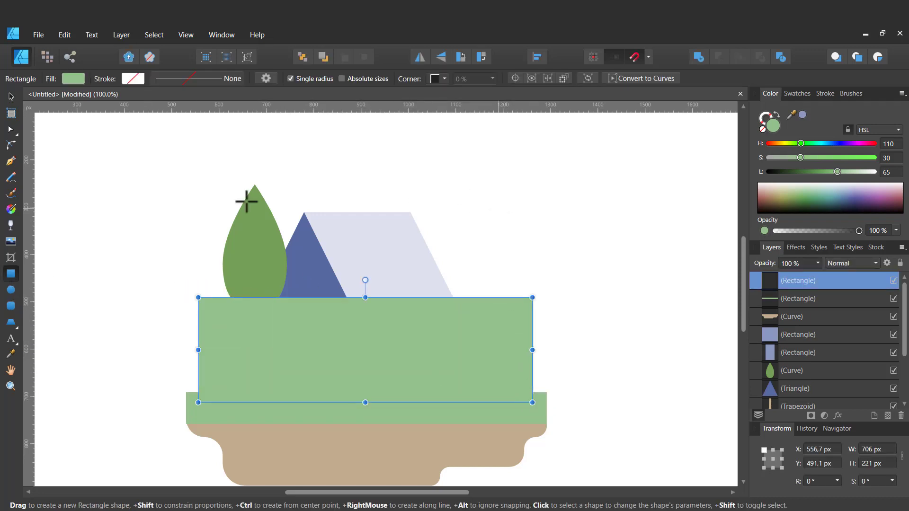
left_click_drag(509, 218, 291, 364)
mouse_move(212, 175)
left_mouse_down()
mouse_move(328, 293)
mouse_move(404, 339)
mouse_move(406, 326)
left_mouse_up()
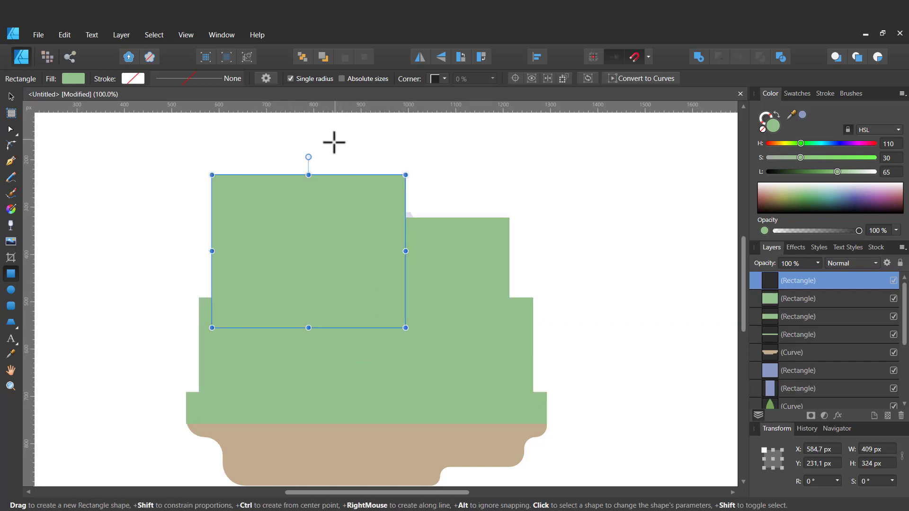
left_click_drag(334, 140, 487, 253)
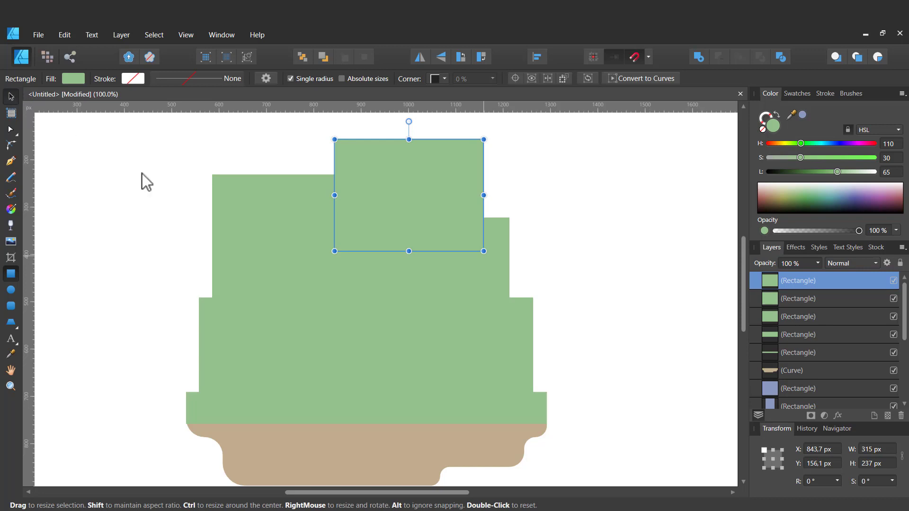
- Merge the four large rectangles into one sky shape and colour it light blue with HSL 200, 68, 85
key("v")
left_click(277, 213, "shift")
left_click(500, 246, "shift")
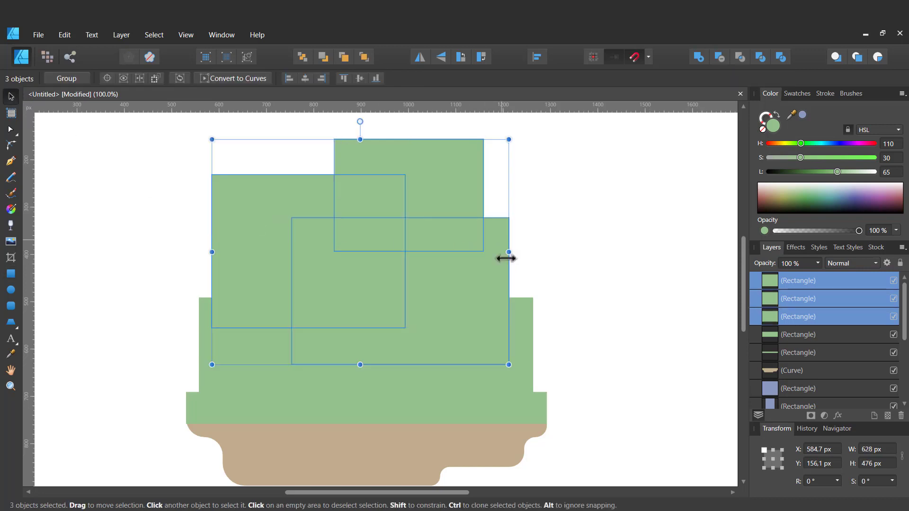
left_click(524, 314, "shift")
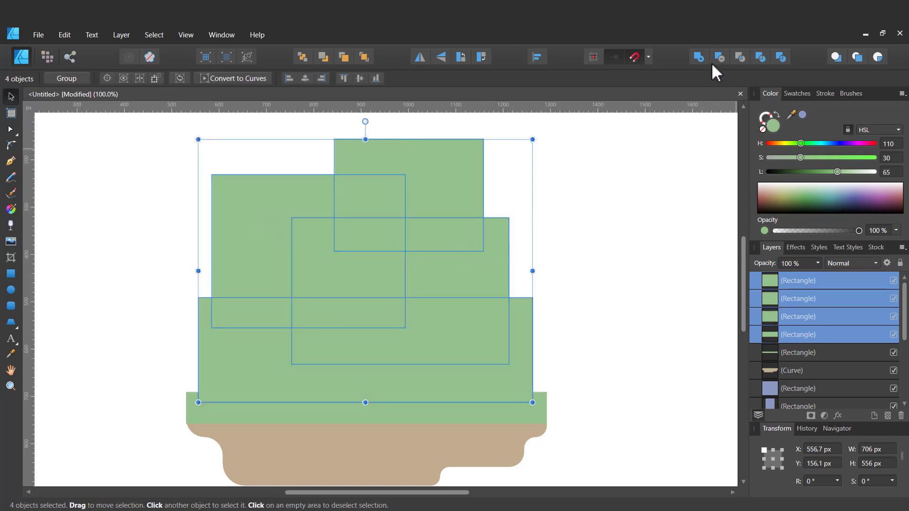
left_click(697, 55)
left_click(826, 144)
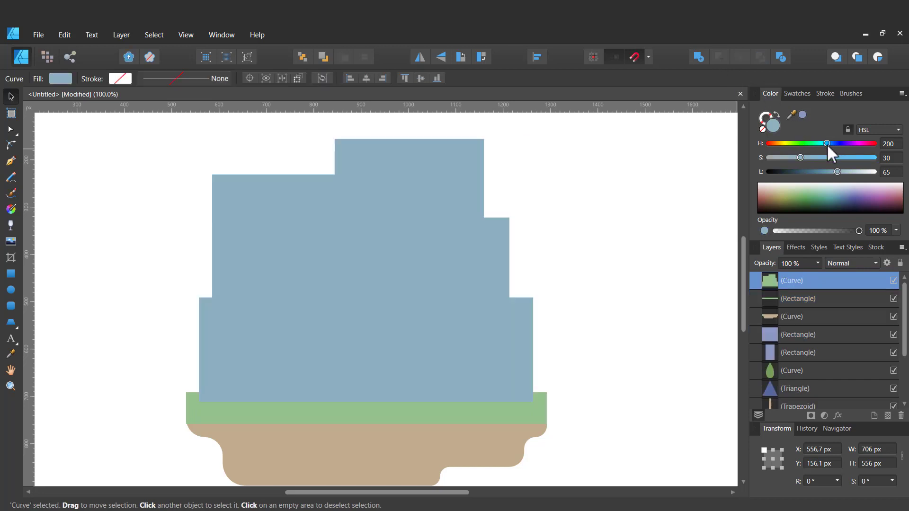
left_click_drag(817, 158, 858, 172)
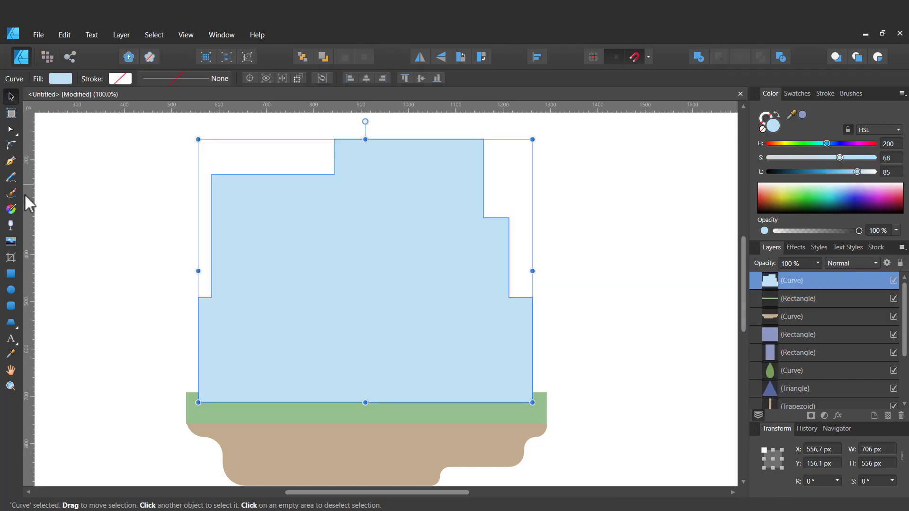
- Round the stepped upper corners of the sky shape and send it behind all other objects
left_click(11, 145)
left_click_drag(138, 128, 587, 317)
left_click_drag(533, 298, 495, 381)
left_click(10, 97)
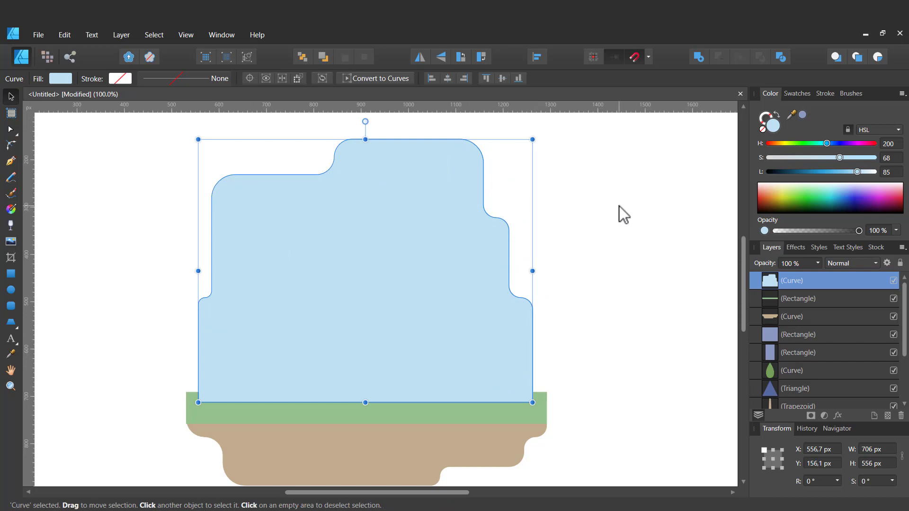
key("ctrl+shift+bracketleft")
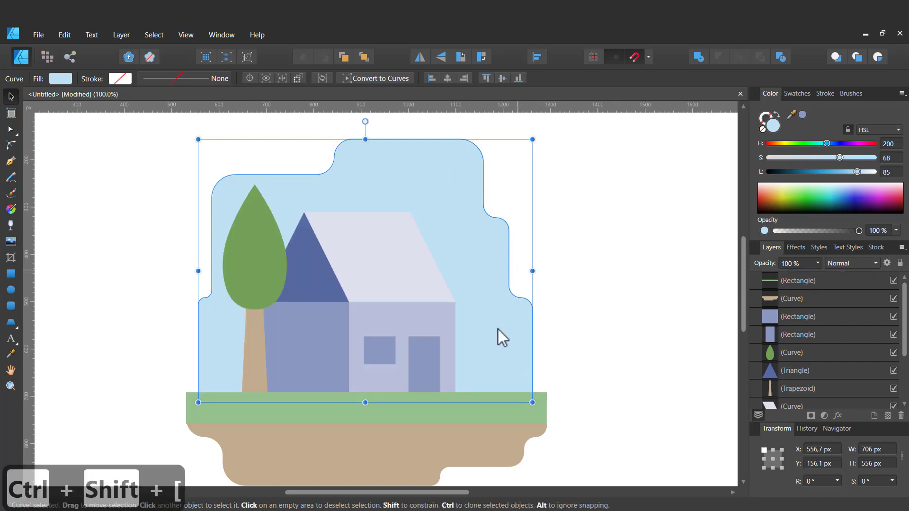
- Set the saturation of the grass strip to 79
left_click(495, 414)
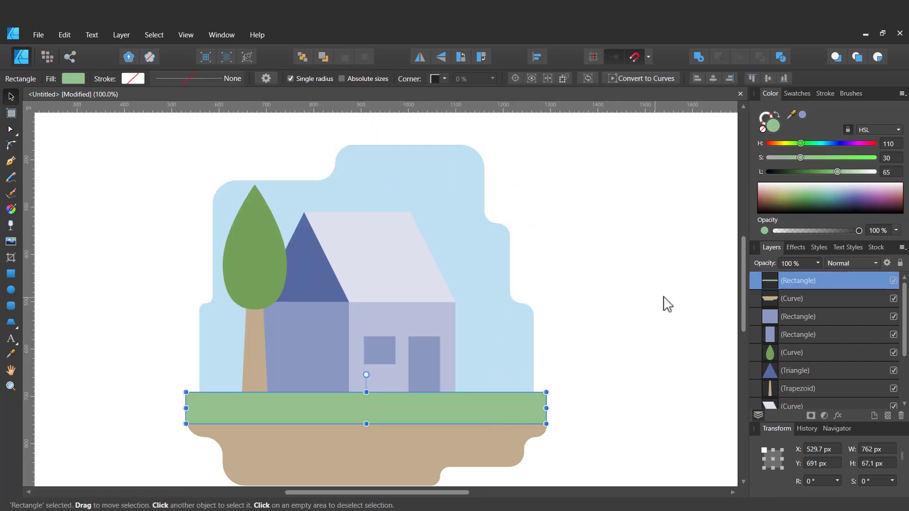
scroll(682, 189, "down", 3)
left_click(844, 159)
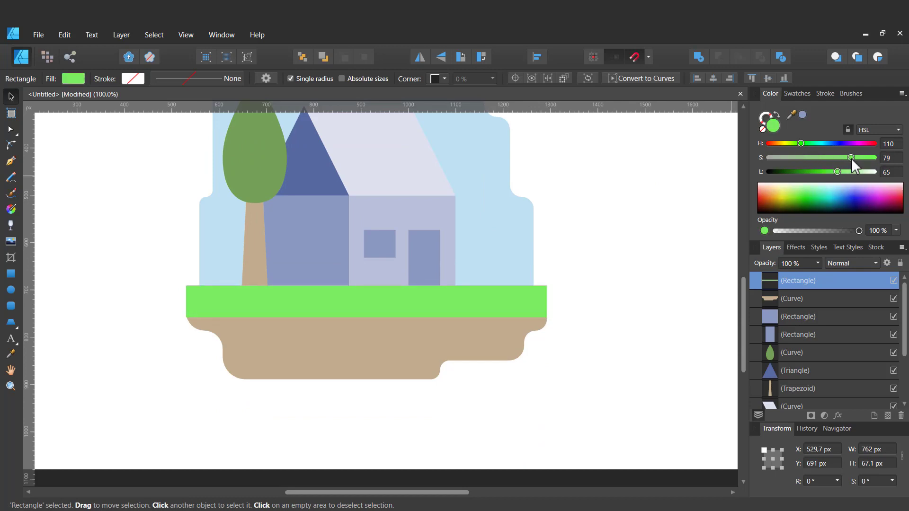
- Recolour the ground shape below the grass dark brown with HSL 31, 35, 41
left_click(503, 365)
left_click_drag(792, 115, 444, 303)
left_click(802, 115)
left_click(790, 144)
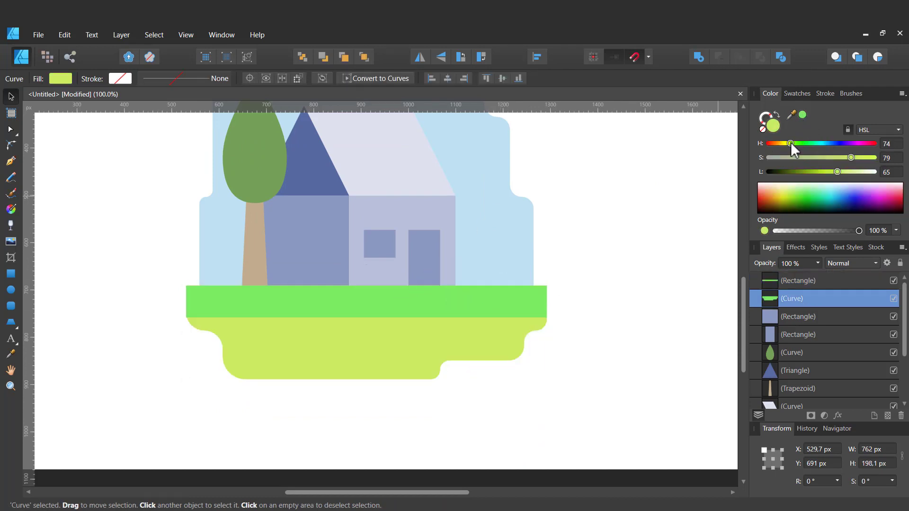
left_click_drag(824, 158, 778, 145)
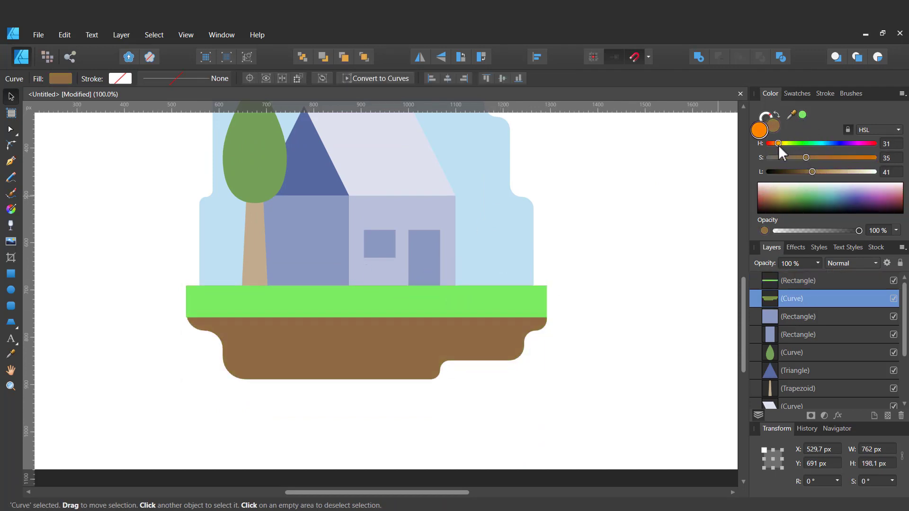
left_click(635, 242)
- Recolour the tree crown with the sampled grass green, darkened to lightness 44
scroll(631, 250, "up", 2)
scroll(636, 258, "up", 1)
left_click(251, 265)
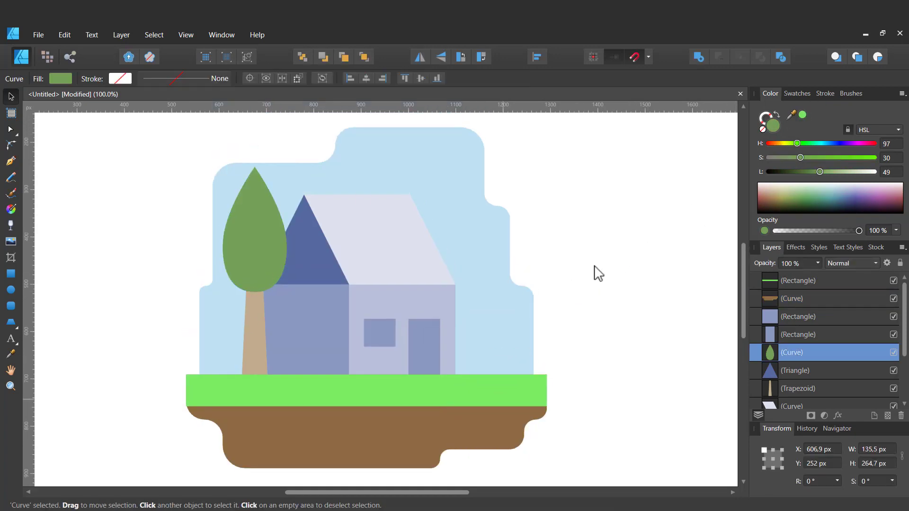
left_click(803, 116)
- Recolour the tree trunk with the brown sampled from the ground, lightened to lightness 60
left_click(248, 368)
left_click_drag(792, 115, 446, 421)
left_click(802, 114)
left_click(831, 172)
left_click(634, 227)
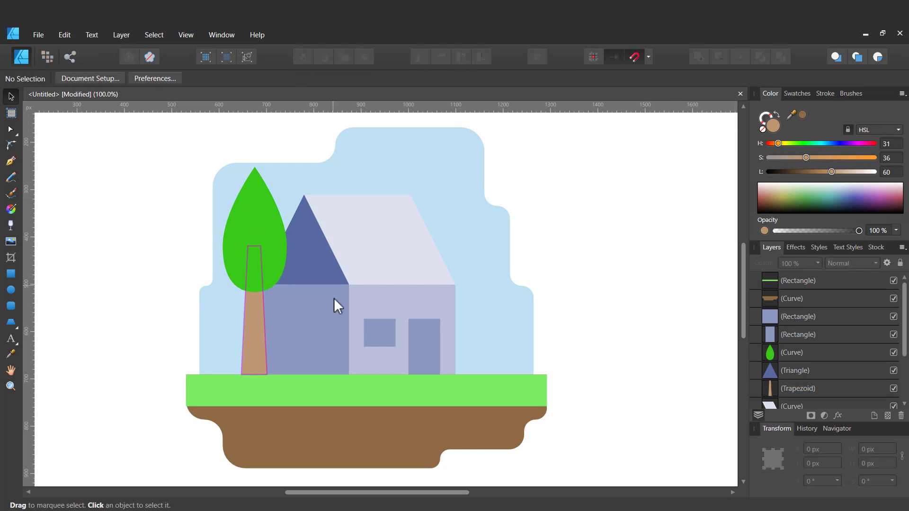
- Recolour both house walls yellow with hue 59 and saturation 74
left_click(333, 298)
left_click(401, 299, "shift")
left_click(786, 144)
left_click(846, 158)
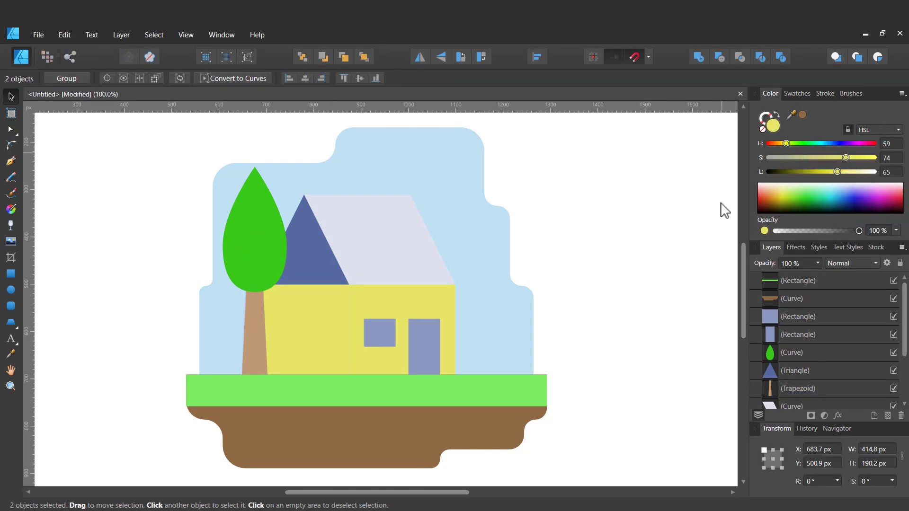
left_click(663, 222)
- Darken the yellow of the gable wall beside the tree by lowering its lightness
left_click(318, 310)
left_click(819, 173)
left_click(708, 211)
- Recolour the gable triangle and the roof slope red with hue 0 and saturation 75
left_click(322, 246)
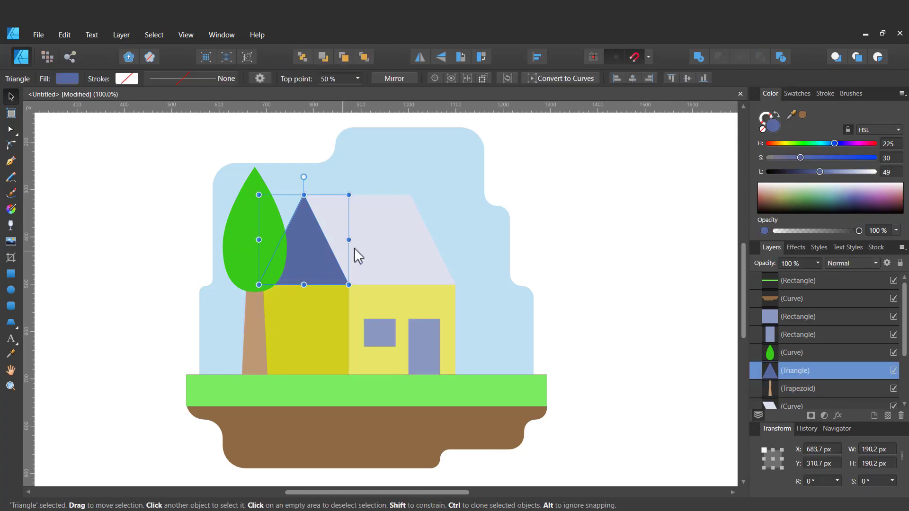
left_click(355, 252, "shift")
left_click(768, 144)
left_click(847, 158)
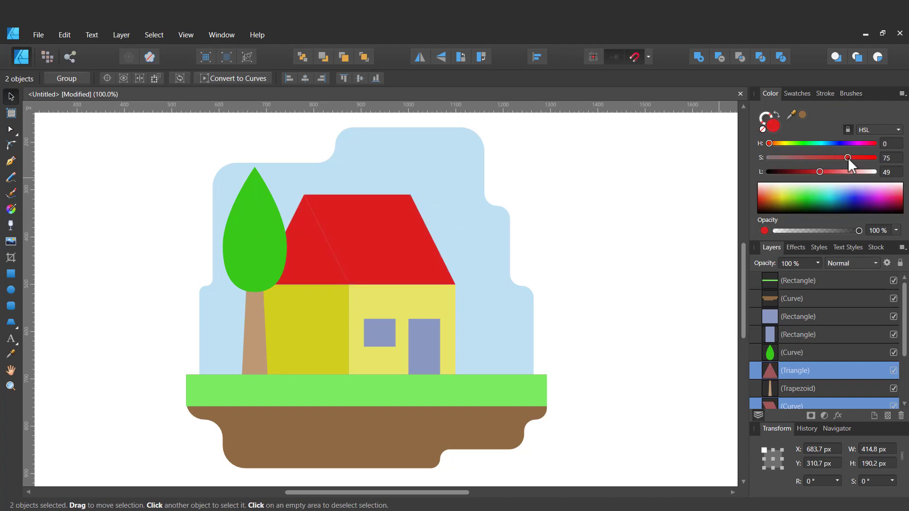
left_click(663, 213)
- Lighten the red roof slope to lightness 64
left_click(359, 246)
left_click_drag(846, 173, 836, 174)
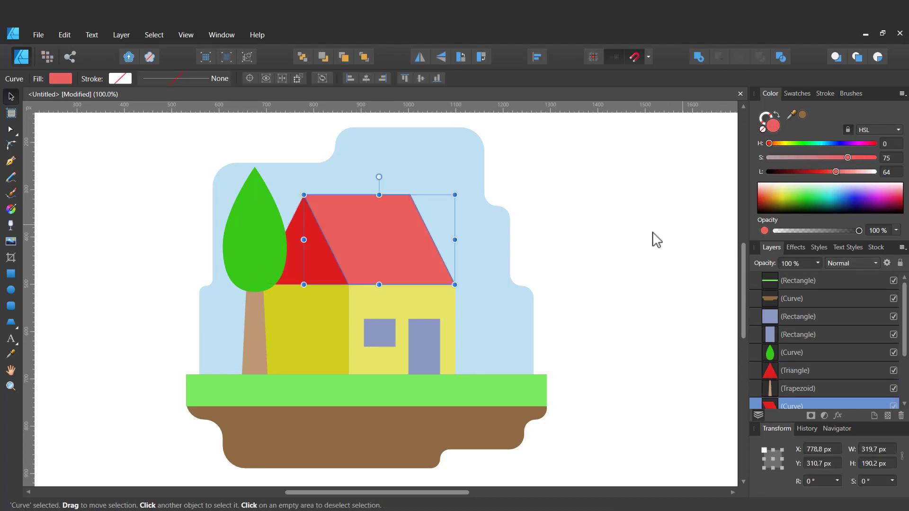
left_click(630, 232)
- Enlarge the tree crown and trunk together to about 154 × 500 px
scroll(572, 229, "up", 4)
scroll(571, 229, "down", 8)
scroll(568, 229, "up", 5)
left_click(263, 256)
left_click(256, 339, "shift")
left_click_drag(284, 169, 294, 156)
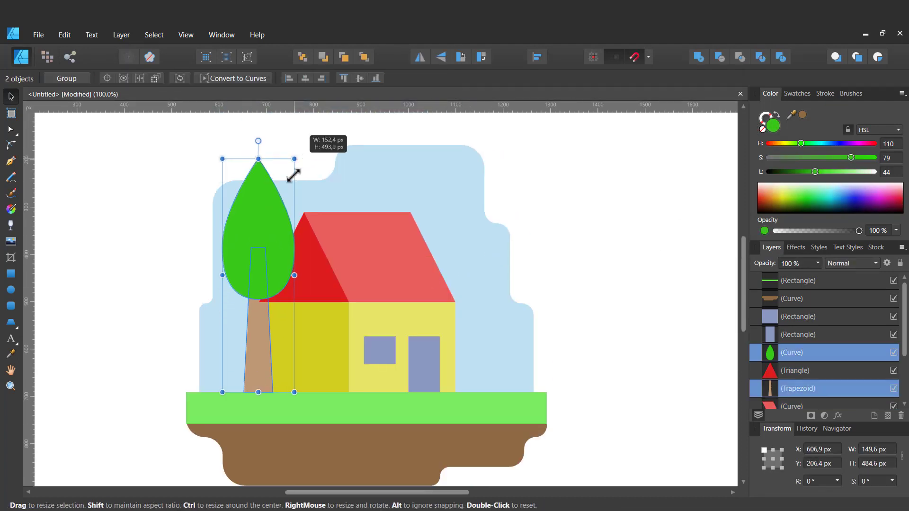
- Bring the crown and trunk to the front and group them under the name "tree"
key("ctrl+shift+bracketright")
key("ctrl+g")
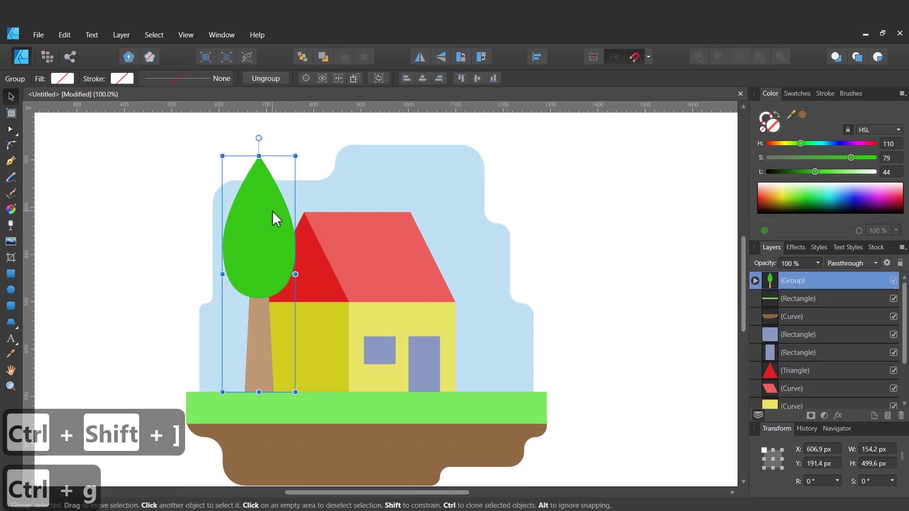
double_click(792, 280)
type("tree")
key("Return")
left_click_drag(259, 274, 267, 274)
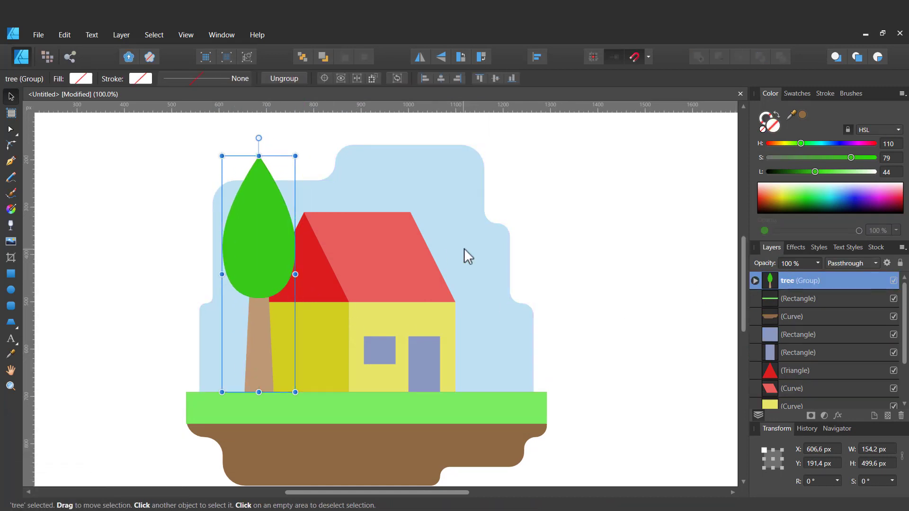
- Group the sky, grass and soil shapes, name the group "background", and check it by hiding and showing it
left_click(465, 256)
scroll(665, 308, "down", 4)
left_click(540, 305, "shift")
left_click(482, 351, "shift")
key("ctrl+g")
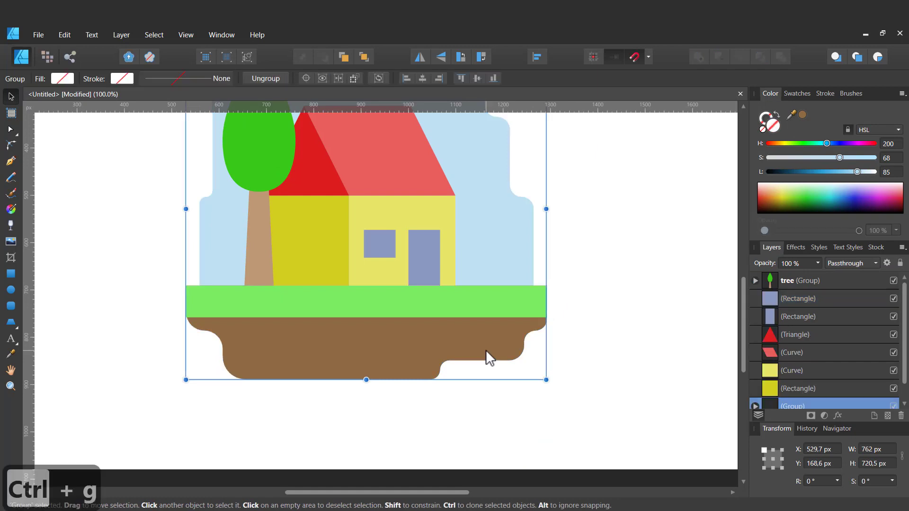
scroll(809, 371, "down", 1)
double_click(791, 389)
type("background")
key("Return")
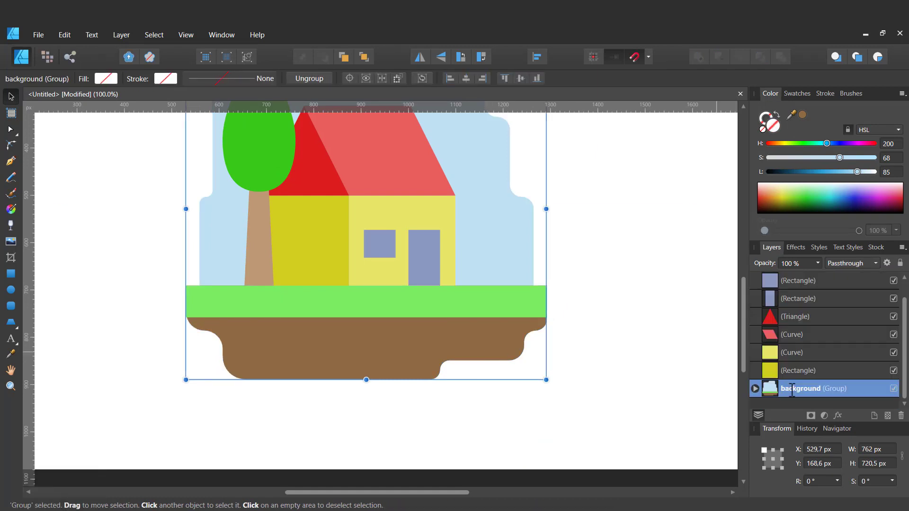
left_click(894, 389)
left_click(894, 389)
left_click(595, 243)
- Draw a rectangle about 35 × 30 px on the roof ridge and fill it with the side wall's dark yellow
scroll(378, 240, "up", 2)
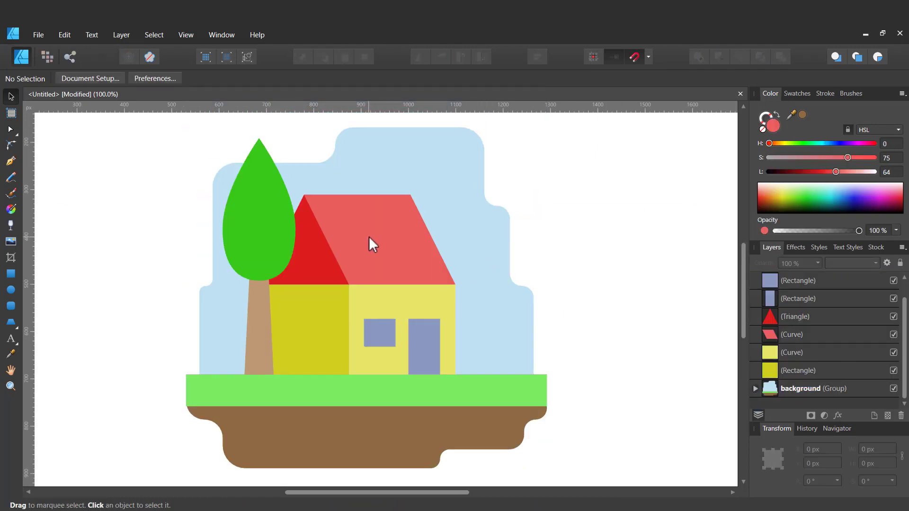
key("ctrl+equal")
left_click(11, 273)
left_click_drag(279, 200, 304, 176)
left_click_drag(791, 116, 317, 354)
left_click(802, 115)
key("v")
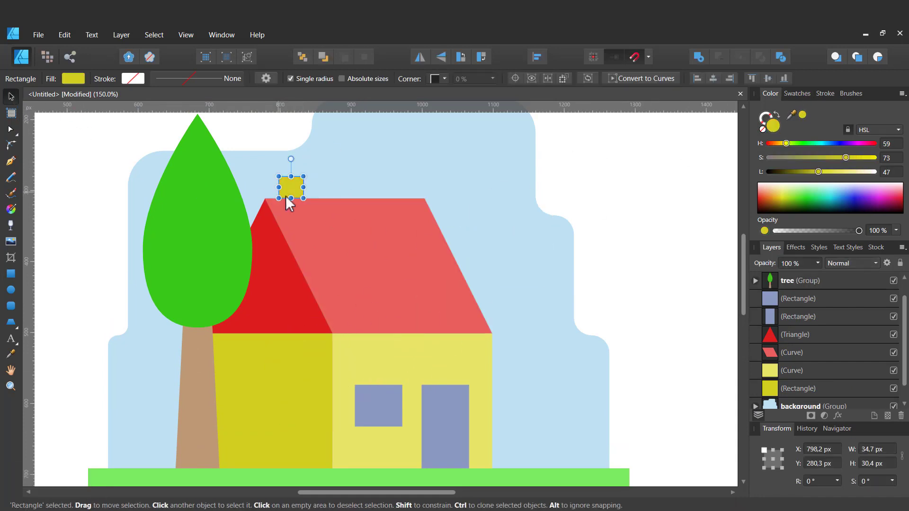
- Shape the yellow rectangle into a chimney about 35 × 178 px beside the roof peak and darken it to lightness 40
left_click_drag(290, 198, 265, 361)
scroll(271, 358, "down", 2)
left_click_drag(786, 143, 322, 305)
left_click(802, 115)
left_click_drag(818, 172, 811, 172)
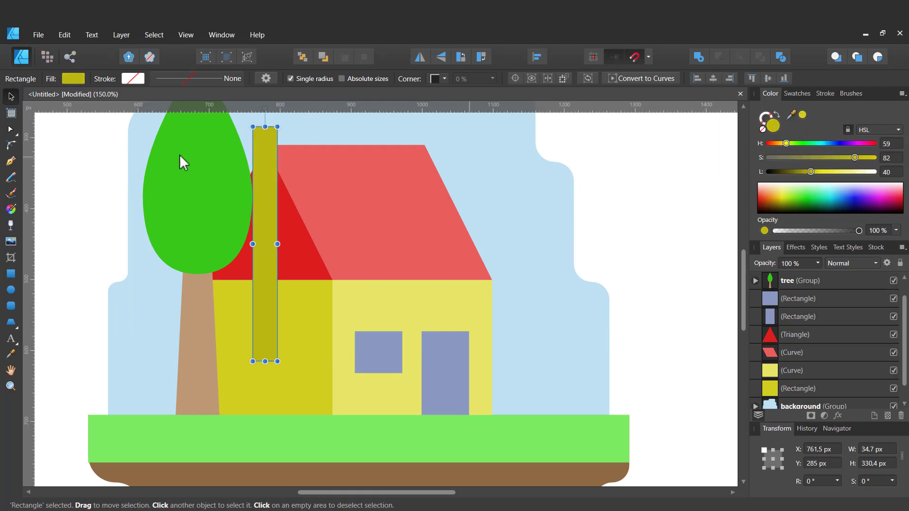
mouse_move(268, 314)
left_mouse_down()
mouse_move(246, 312)
mouse_move(256, 309)
left_mouse_up()
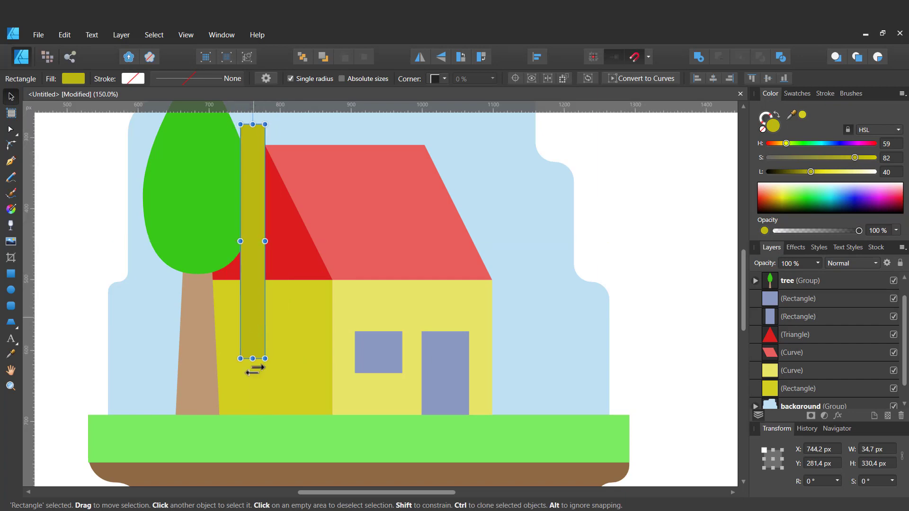
left_click_drag(253, 358, 259, 248)
- Move the chimney down the stacking order until it sits directly behind the red roof shapes
key("ctrl+shift+bracketleft")
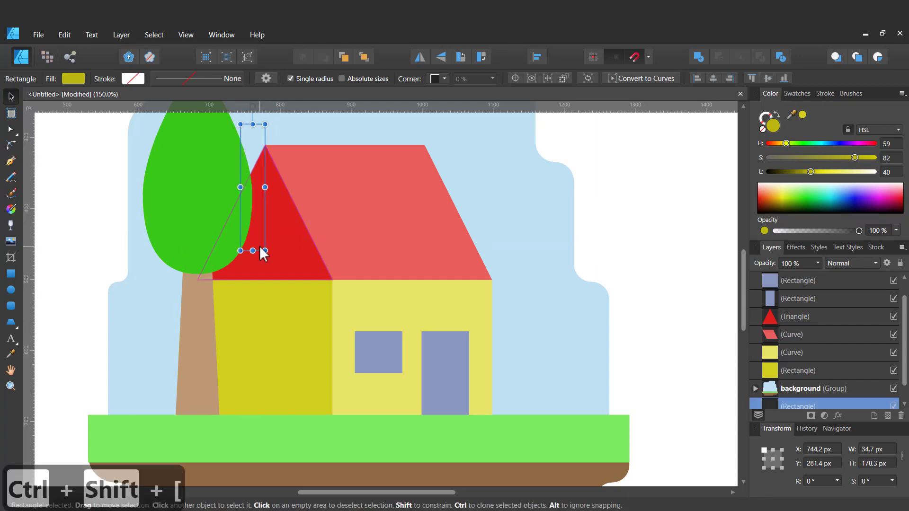
key("ctrl+shift+bracketright")
key("ctrl+bracketleft")
key("ctrl+bracketleft")
key("ctrl+bracketleft")
key("ctrl+bracketleft")
key("ctrl+bracketleft")
scroll(408, 172, "up", 1)
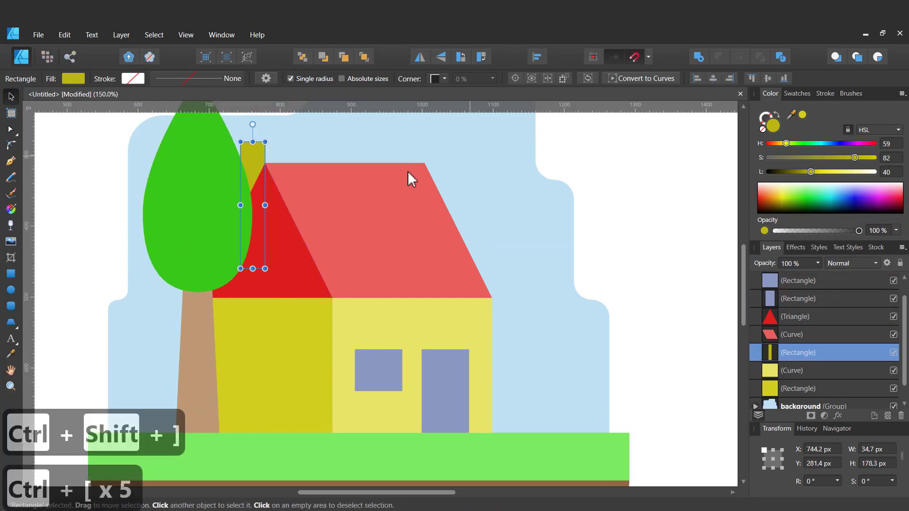
- Raise the chimney's top edge to a height of about 190 px and recolour it with the side wall's dark yellow
left_click_drag(252, 142, 253, 134)
left_click_drag(792, 116, 323, 316)
left_click(802, 114)
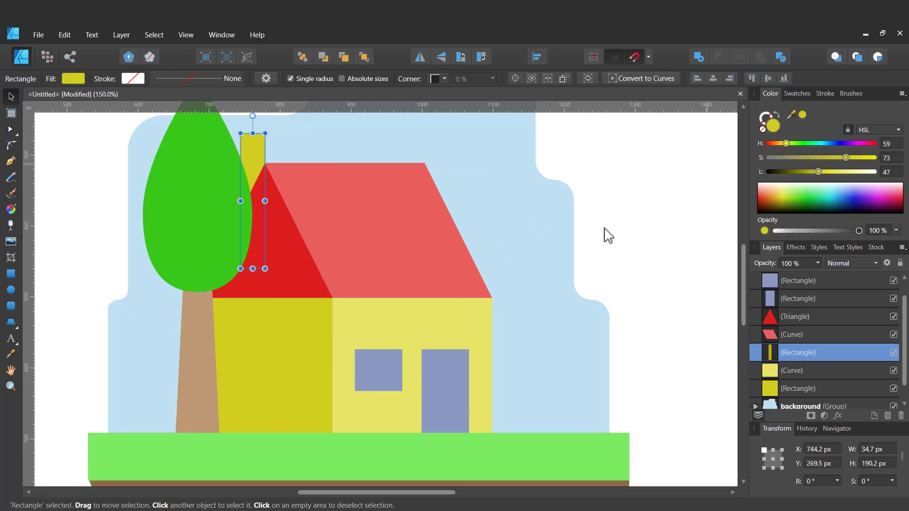
- Draw a strip about 225 × 33 px along the front wall's base in the wall's yellow, lightened to 72
scroll(639, 227, "down", 1)
left_click(690, 212)
left_click(12, 273)
left_click_drag(493, 339, 332, 362)
left_click_drag(792, 115, 484, 241)
left_click(802, 115)
left_click_drag(833, 174, 845, 171)
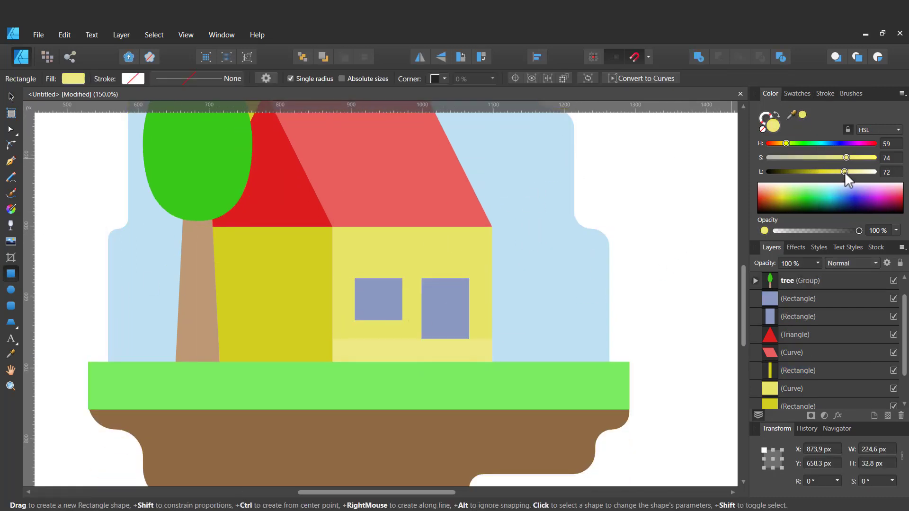
- Duplicate the base strip onto the side wall at about 190 px wide, using the side wall's yellow at lightness 55
left_click(11, 96)
key("ctrl+c")
key("ctrl+v")
left_click_drag(492, 351, 197, 350)
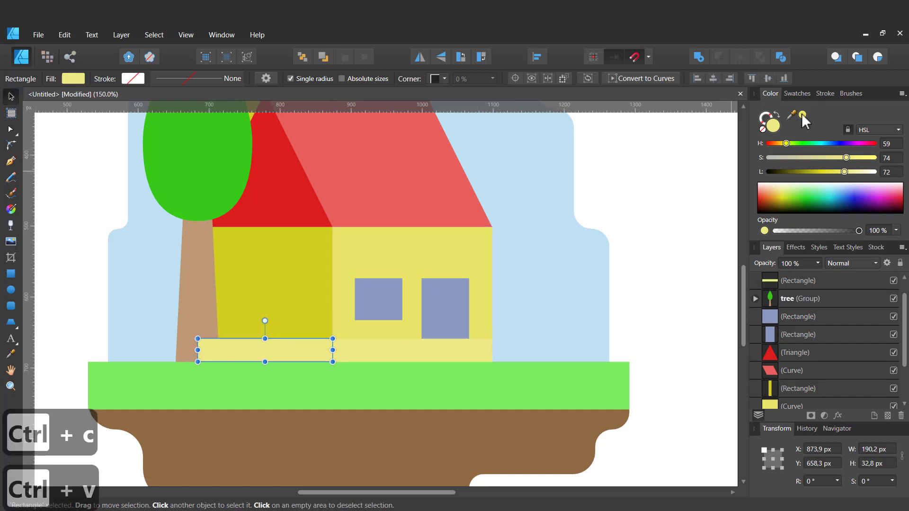
left_click_drag(845, 172, 827, 171)
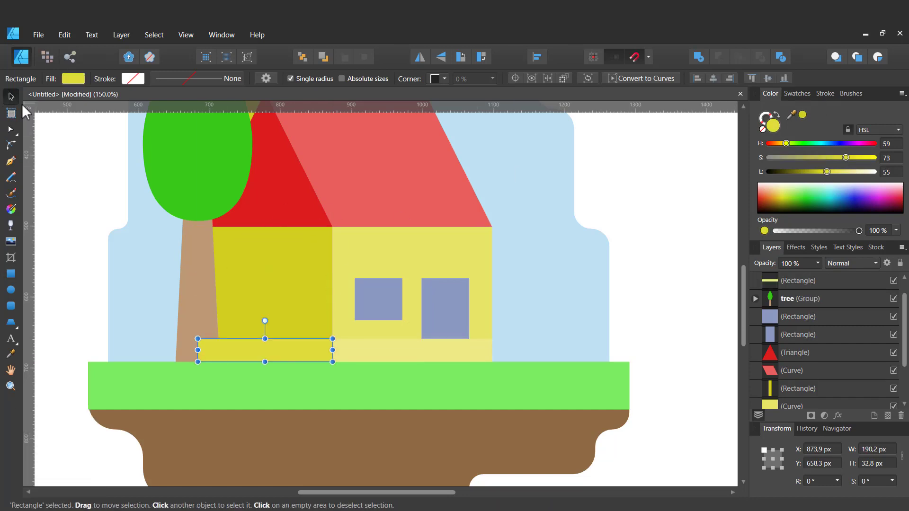
- Send the side wall's base strip four levels backward so it sits behind the tree
key("ctrl+bracketleft")
key("ctrl+bracketleft")
key("ctrl+bracketleft")
key("ctrl+bracketleft")
- Bring the door to the front and recolour it with the tree trunk's light brown
left_click(450, 289)
key("ctrl+shift+bracketright")
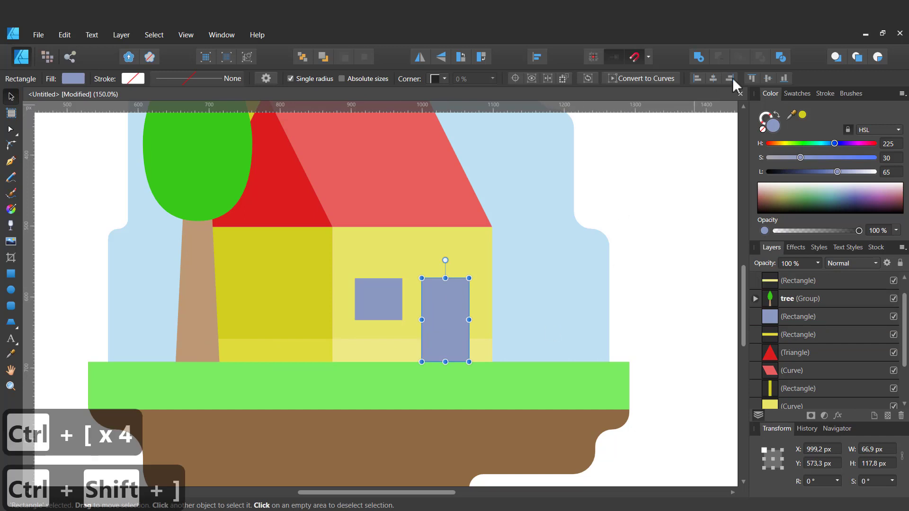
left_click_drag(791, 114, 194, 306)
left_click(802, 114)
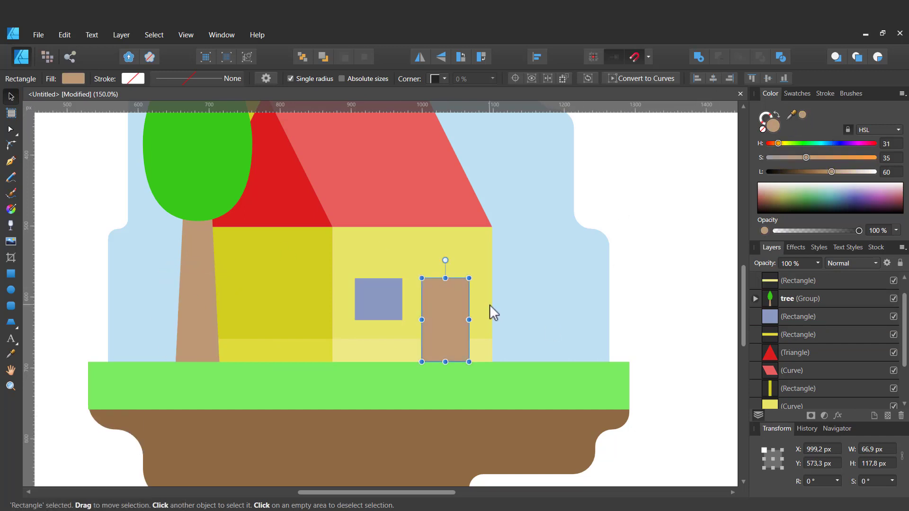
- Make a door frame from an enlarged door copy about 78 px wide, in the base strip's light yellow, behind the door
key("ctrl+c")
key("ctrl+v")
left_click_drag(468, 279, 473, 271)
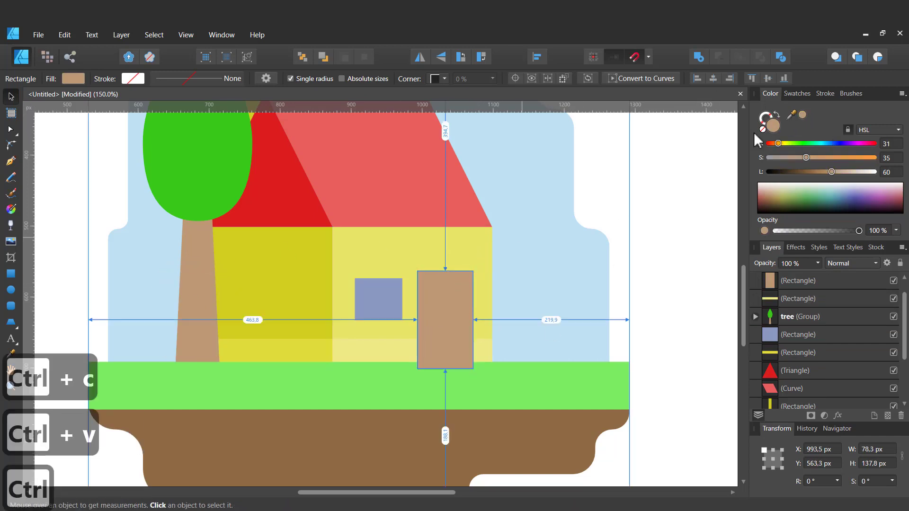
left_click_drag(791, 115, 445, 362)
left_click(800, 115)
key("ctrl+bracketleft")
- Duplicate the door, narrow the copy to a thin strip along the door's left edge, and darken it as shading
key("ctrl+equal")
left_click_drag(505, 325, 445, 330)
left_click(486, 302)
key("ctrl+c")
key("ctrl+v")
left_click_drag(832, 172, 824, 172)
- Align the window rectangle's top with the door frame and recolour it with the frame's light yellow
left_click(397, 294)
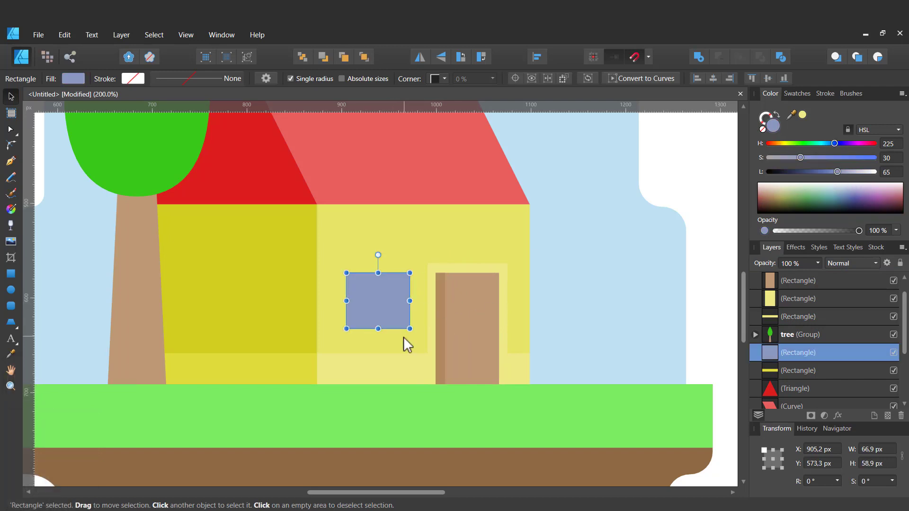
mouse_move(377, 294)
left_mouse_down()
mouse_move(373, 306)
mouse_move(372, 296)
left_mouse_up()
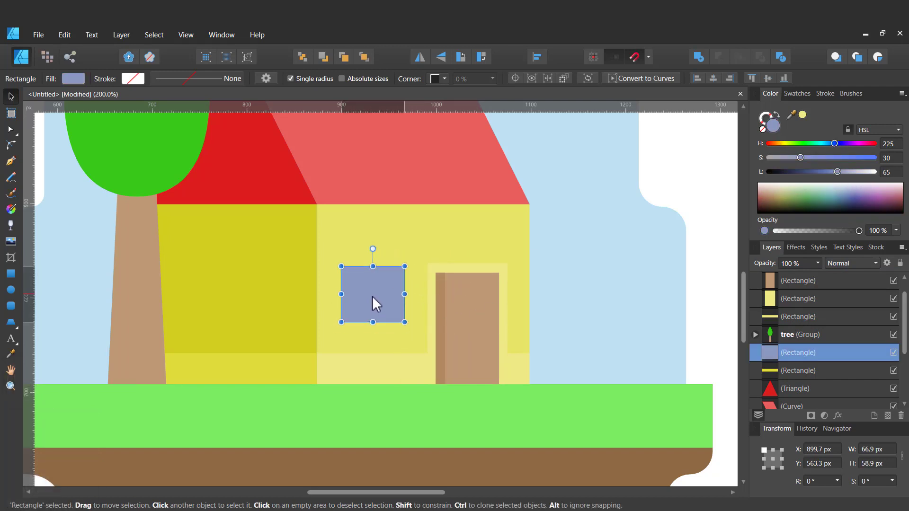
left_click(803, 115)
- Duplicate the window frame, shrink the copy to a pane about 29 × 51 px, and fill it with a darkened sky blue
key("ctrl+c")
key("ctrl+v")
left_click_drag(404, 322, 368, 312)
left_click_drag(792, 115, 621, 150)
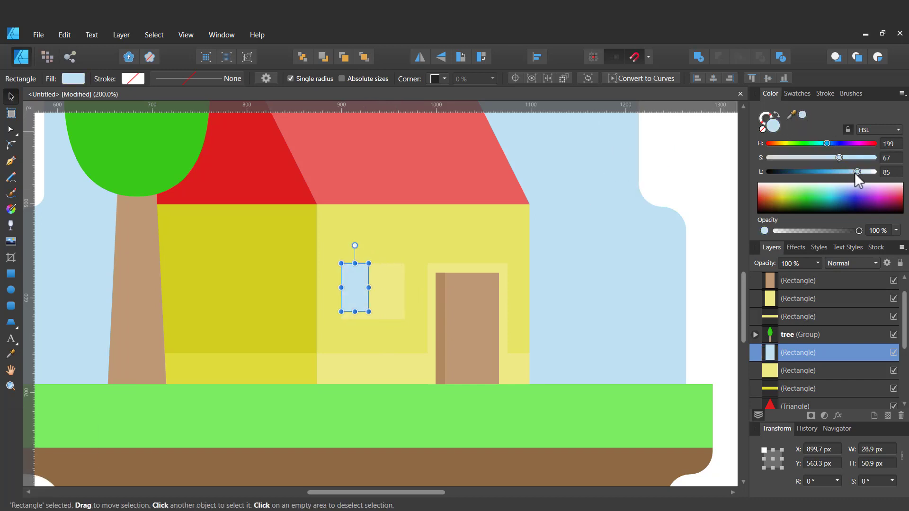
left_click_drag(854, 172, 842, 172)
- Copy the blue pane to the frame's right half and arrange both panes evenly inside the window frame
mouse_move(357, 293)
left_mouse_down()
mouse_move(371, 311)
mouse_move(416, 313)
mouse_move(409, 306)
mouse_move(420, 294)
left_mouse_up()
key("ctrl+equal")
key("ctrl+equal")
left_click(385, 306)
left_click(351, 311)
left_click(350, 295, "shift")
- Duplicate the left pane as a strip about 5 px wide along its left edge and darken it to lightness 67
left_click_drag(399, 309, 323, 289)
left_click(320, 290)
key("ctrl+c")
key("ctrl+v")
left_click_drag(845, 172, 840, 172)
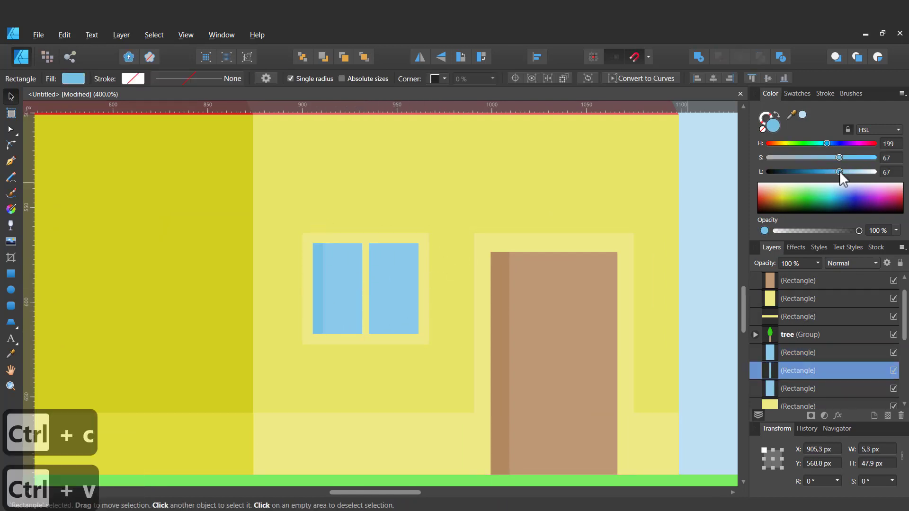
- Copy the blue shading strip to the right pane's left edge and bring it to the front
left_click_drag(320, 265, 396, 265)
key("ctrl+shift+bracketright")
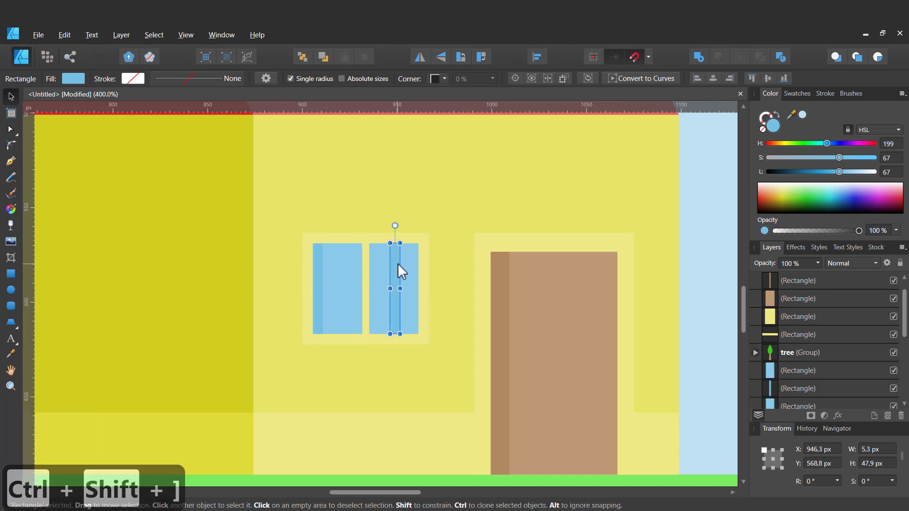
key("ctrl+minus")
key("ctrl+minus")
key("ctrl+minus")
left_click(666, 211)
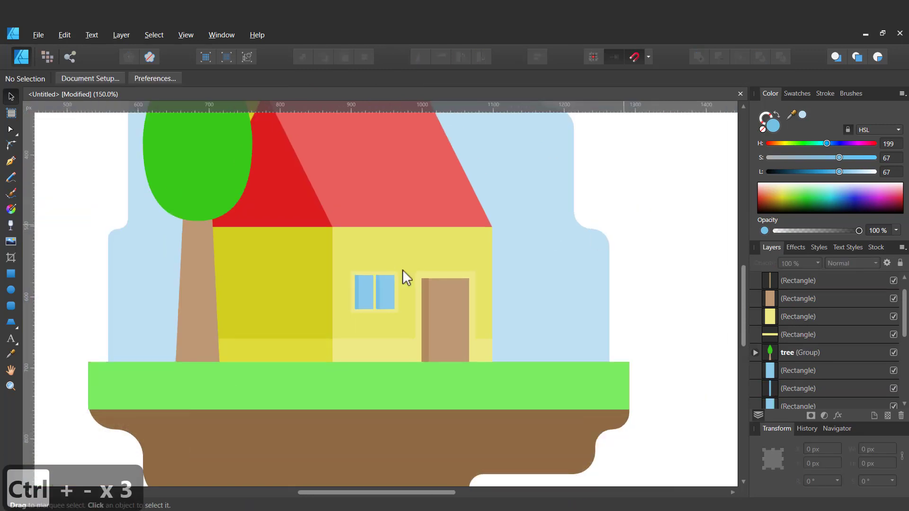
- Ungroup the tree and duplicate its crown and trunk in place
key("ctrl+minus")
key("ctrl+equal")
key("ctrl+equal")
key("ctrl+equal")
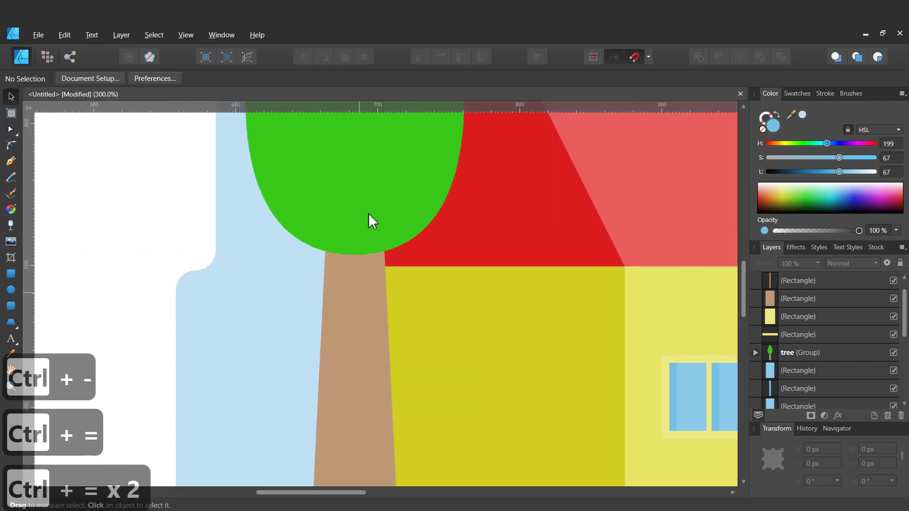
right_click(369, 208)
left_click(336, 270)
left_click(419, 195)
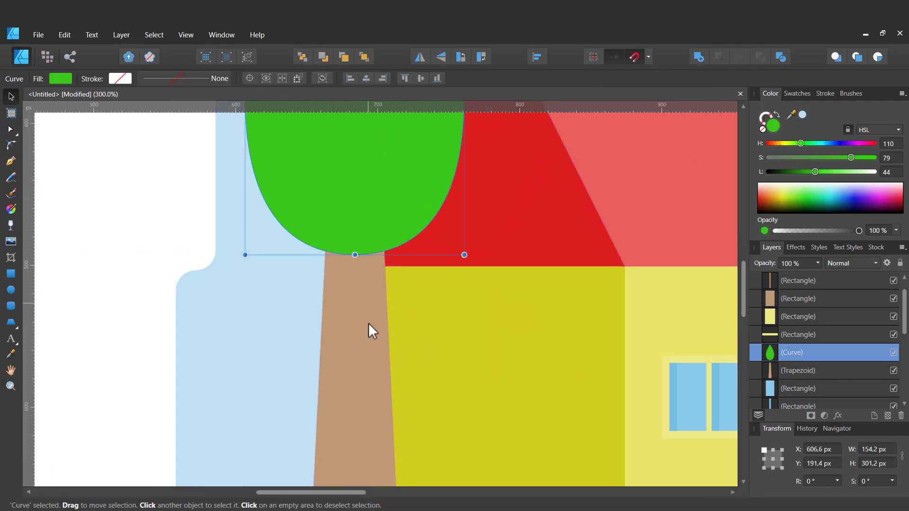
left_click(364, 345, "shift")
key("ctrl+c")
key("ctrl+v")
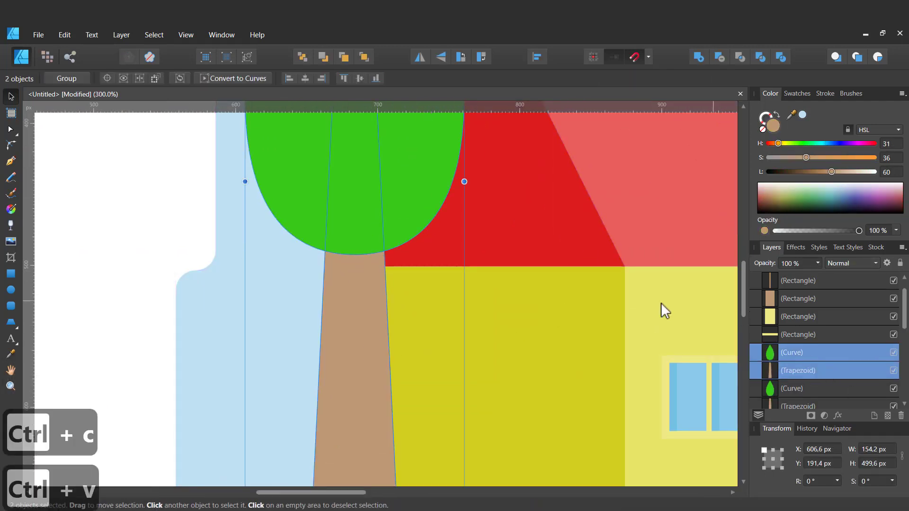
- Intersect the crown copy with the trunk copy and darken the resulting trunk shadow to lightness 46
left_click(408, 201)
left_click(369, 322, "shift")
left_click(740, 57)
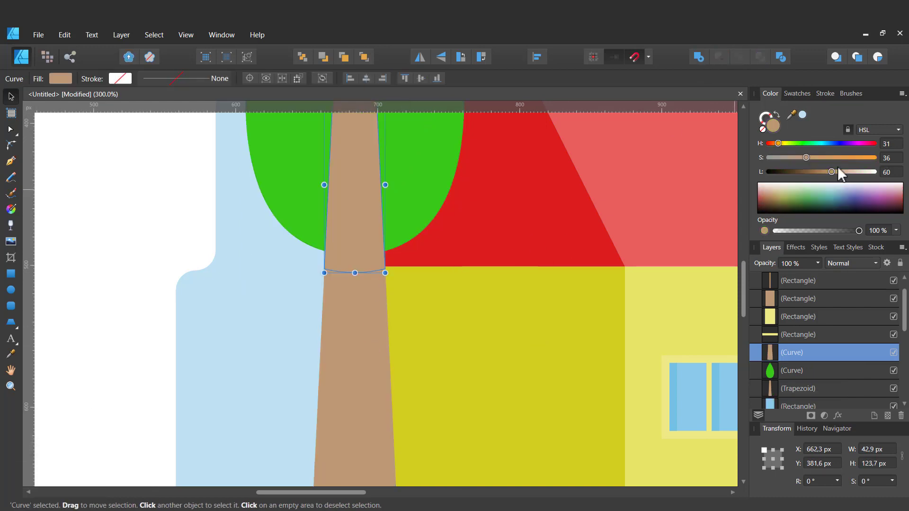
left_click_drag(838, 169, 815, 171)
- Bring the green crown to the front so it covers the upper part of the trunk shadow
left_click(411, 189)
key("ctrl+shift+bracketright")
key("ctrl+minus")
key("ctrl+minus")
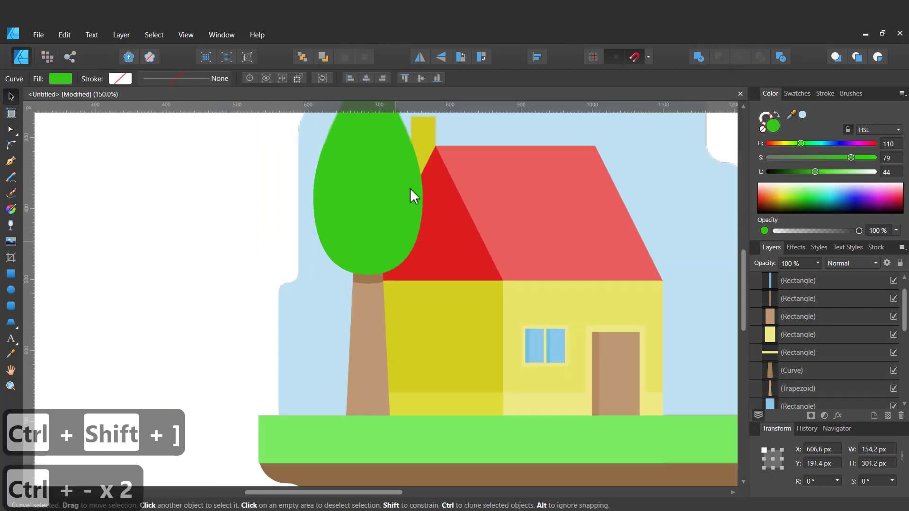
- Draw two overlapping rectangles above the tree and merge them into a stepped shape about 228 × 111 px
scroll(573, 183, "up", 5)
left_click(482, 207)
mouse_move(628, 374)
left_mouse_down()
mouse_move(430, 237)
mouse_move(580, 393)
left_mouse_up()
left_click(11, 274)
mouse_move(401, 257)
left_mouse_down()
mouse_move(293, 198)
mouse_move(295, 208)
left_mouse_up()
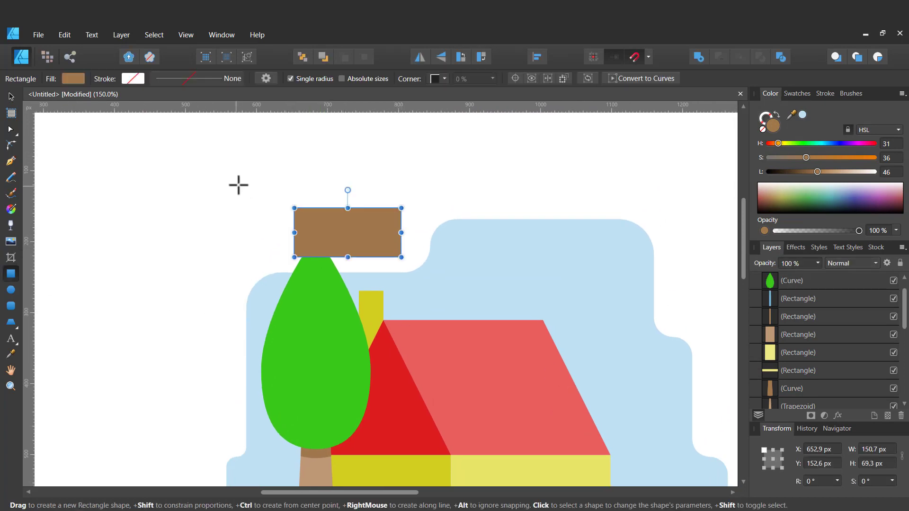
left_click_drag(239, 178, 337, 230)
left_click(11, 97)
left_click(367, 233, "shift")
left_click(698, 57)
- Fill the stepped shape with the sky's light blue and round all its corners to a 36.3 px radius
left_click_drag(791, 115, 543, 272)
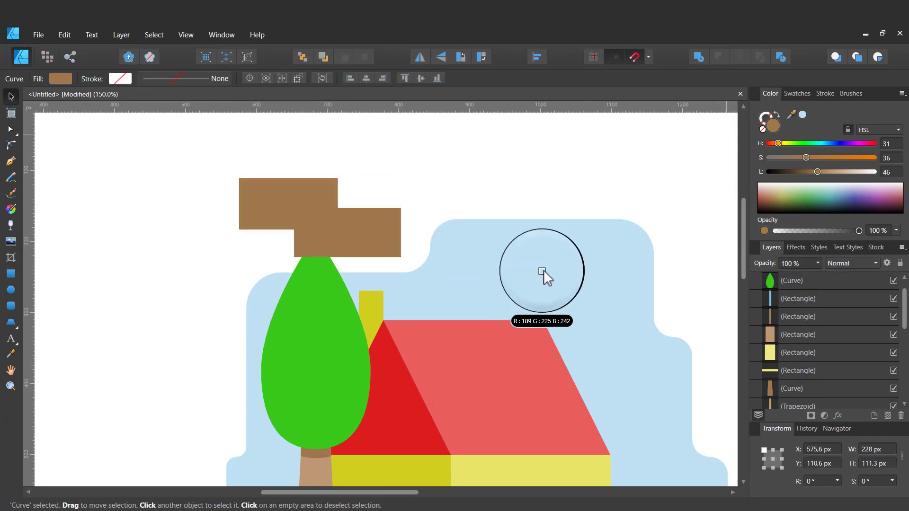
left_click(802, 115)
left_click(10, 146)
left_click_drag(197, 153, 369, 238)
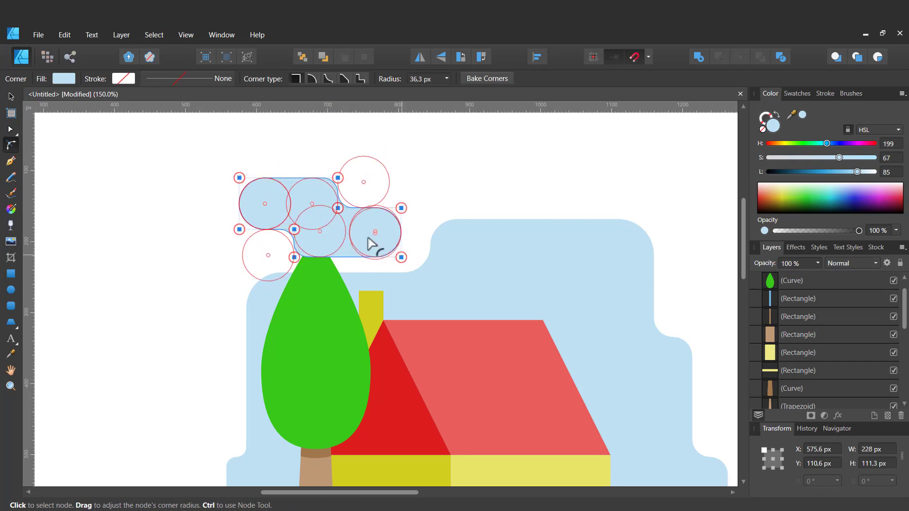
- Shift the cloud slightly to the right above the tree and send it to the back
left_click(10, 97)
left_click(379, 228)
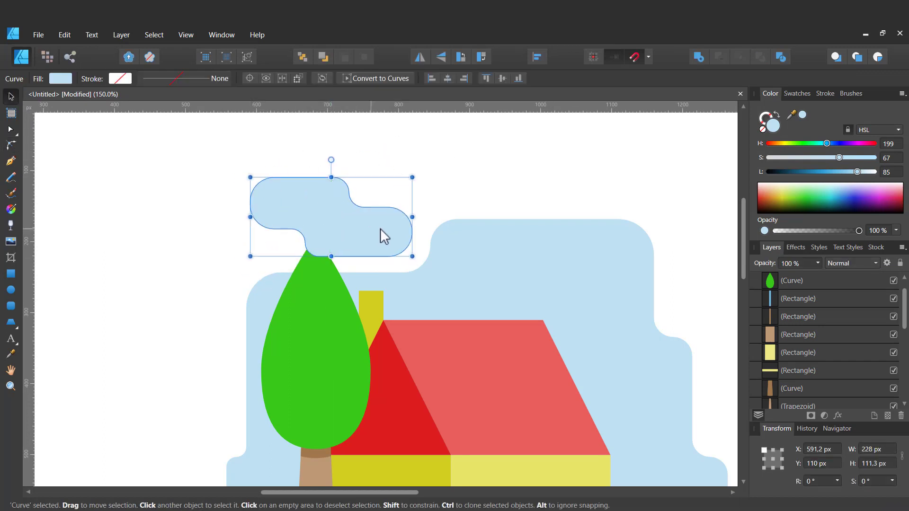
key("ctrl+shift+bracketleft")
left_click(474, 209)
key("ctrl+minus")
key("ctrl+minus")
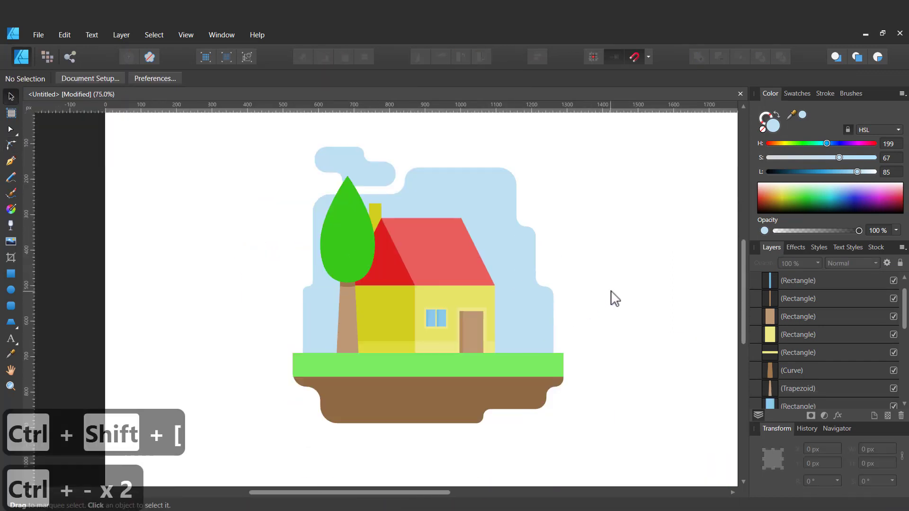
- Draw a bar about 137 × 33 px below the soil's right-hand notch and fill it with the soil's brown
scroll(615, 298, "down", 5)
key("ctrl+equal")
key("ctrl+equal")
key("m")
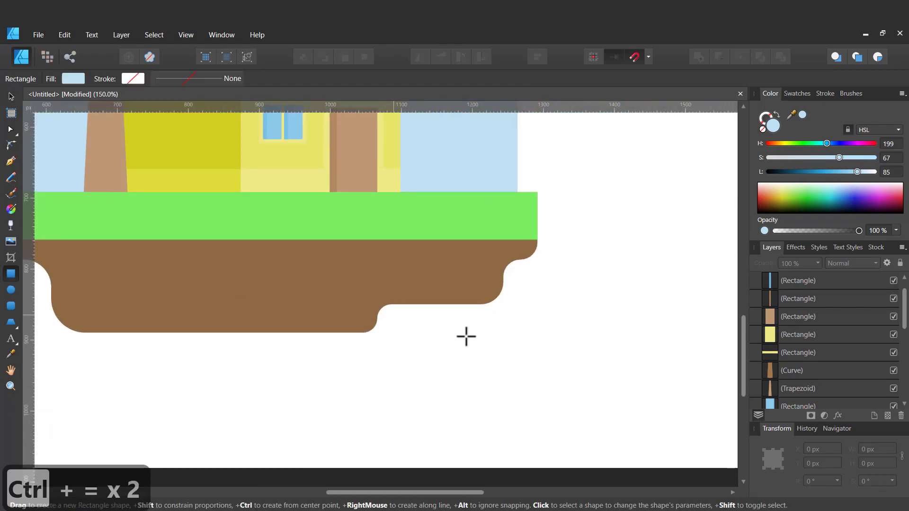
left_click_drag(399, 317, 497, 341)
left_click_drag(792, 114, 443, 274)
left_click(802, 115)
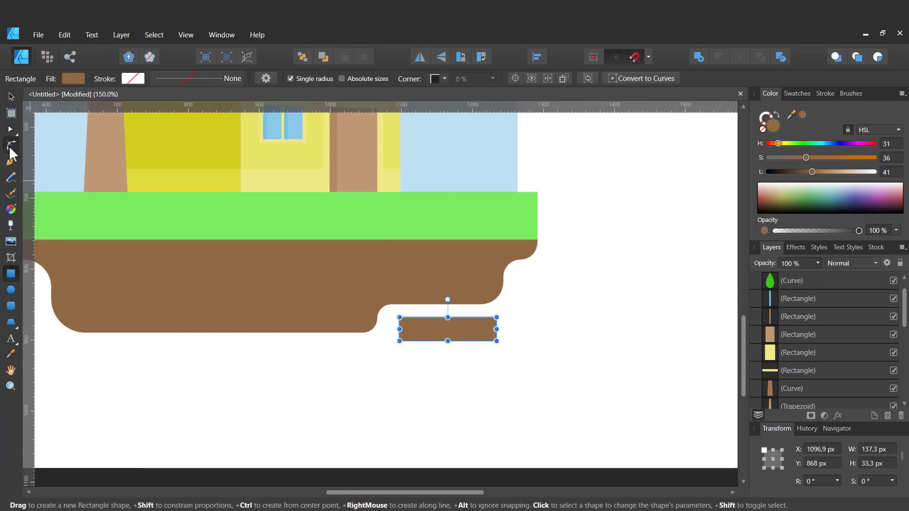
- Round all corners of the brown bar to a 14 px radius
left_click(10, 147)
left_click_drag(603, 374, 368, 296)
left_click_drag(399, 318, 415, 323)
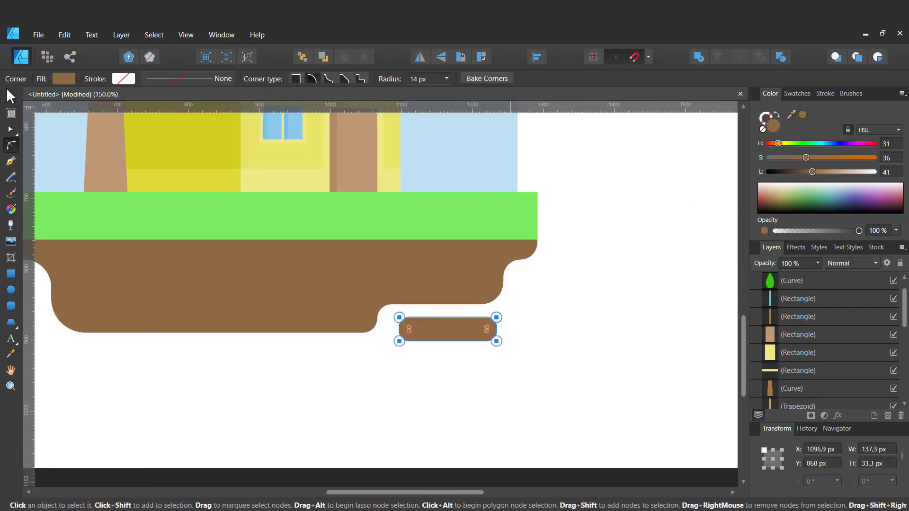
left_click(11, 96)
- Widen the brown bar until its right end lines up with the sky shape's right edge
left_click(479, 372)
left_click_drag(468, 331, 518, 331)
left_click(614, 338)
key("ctrl+minus")
key("ctrl+minus")
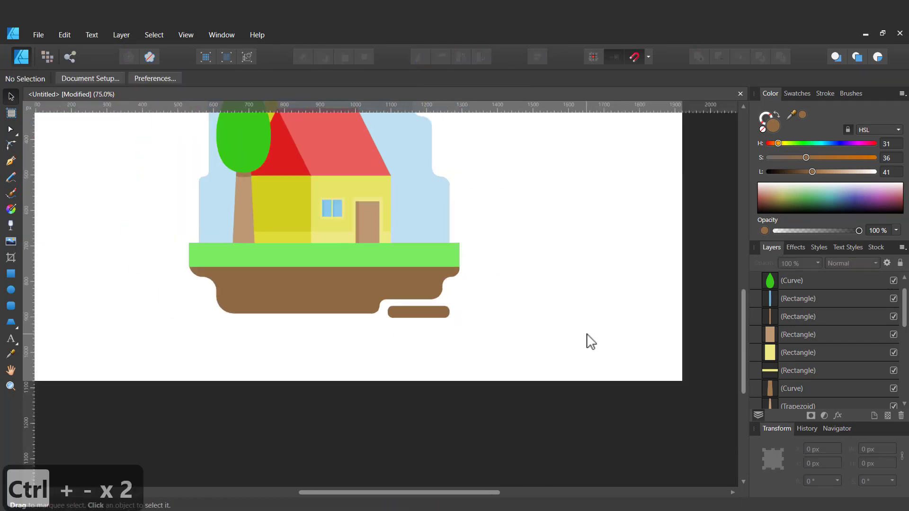
- Select all shapes of the illustration and group them
scroll(114, 197, "up", 3)
left_click_drag(142, 131, 530, 443)
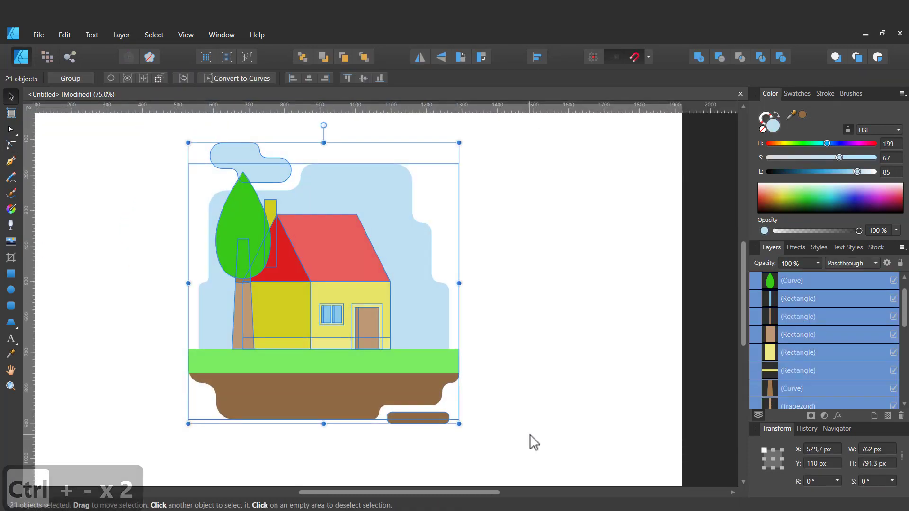
key("ctrl+g")
- Enlarge the illustration group to about 934 × 970 px and centre it horizontally and vertically on the page
key("ctrl+minus")
key("ctrl+minus")
left_click_drag(406, 337, 427, 359)
left_click(537, 56)
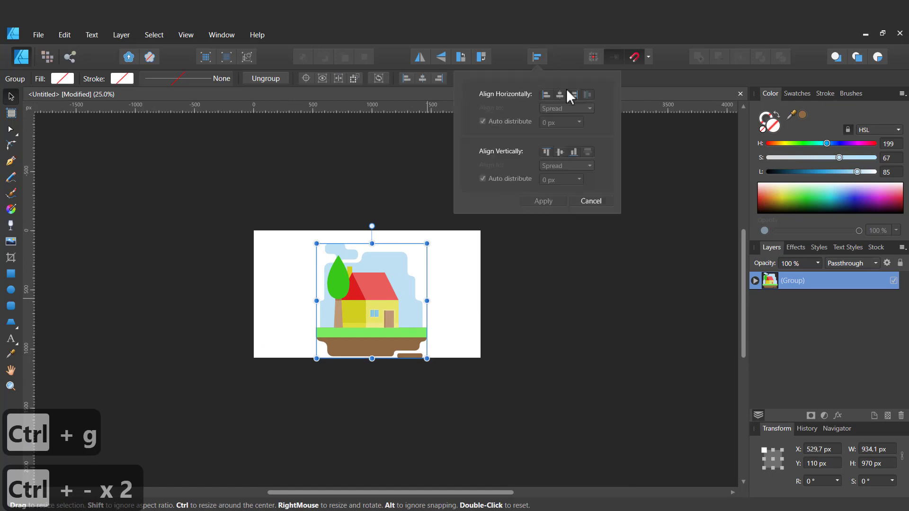
left_click(227, 205)
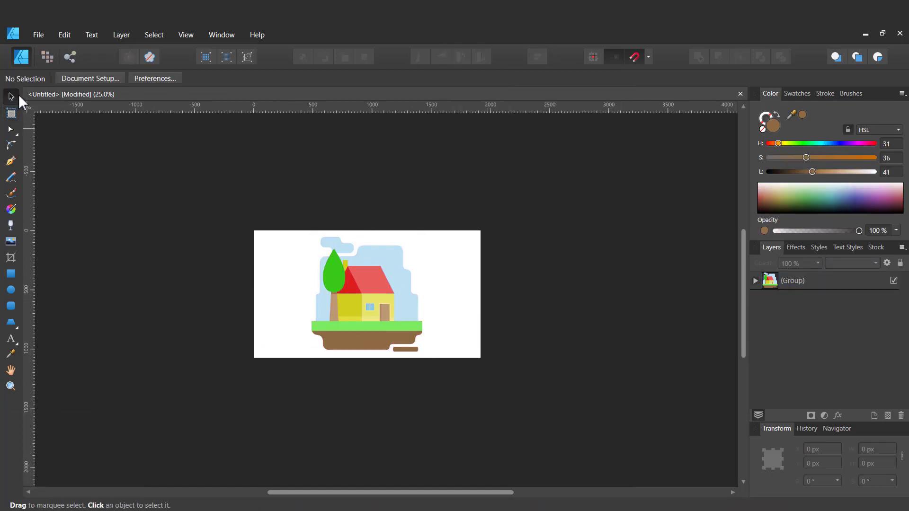
- Create an artboard from the document page and narrow it symmetrically around the illustration to about 1160 px wide
left_click(11, 113)
left_click(156, 78)
left_click_drag(481, 295, 436, 295)
key("v")
left_click(246, 254)
key("ctrl+0")
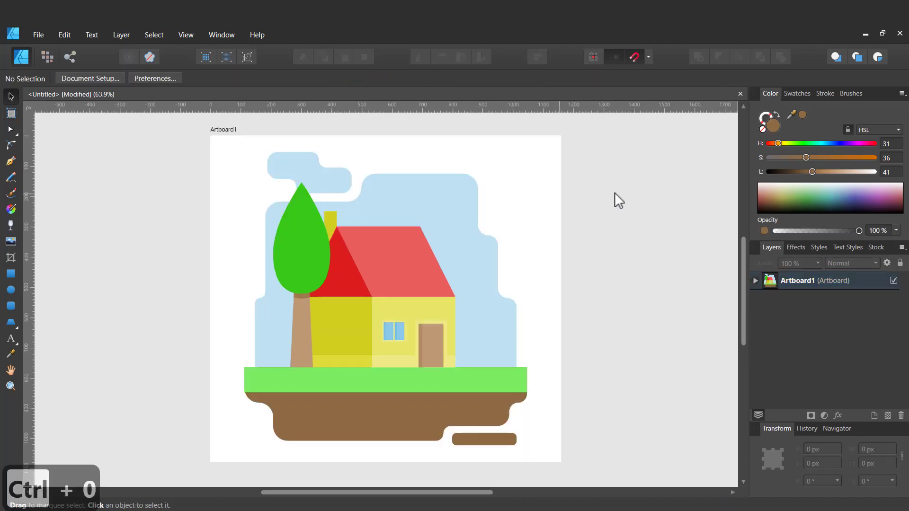